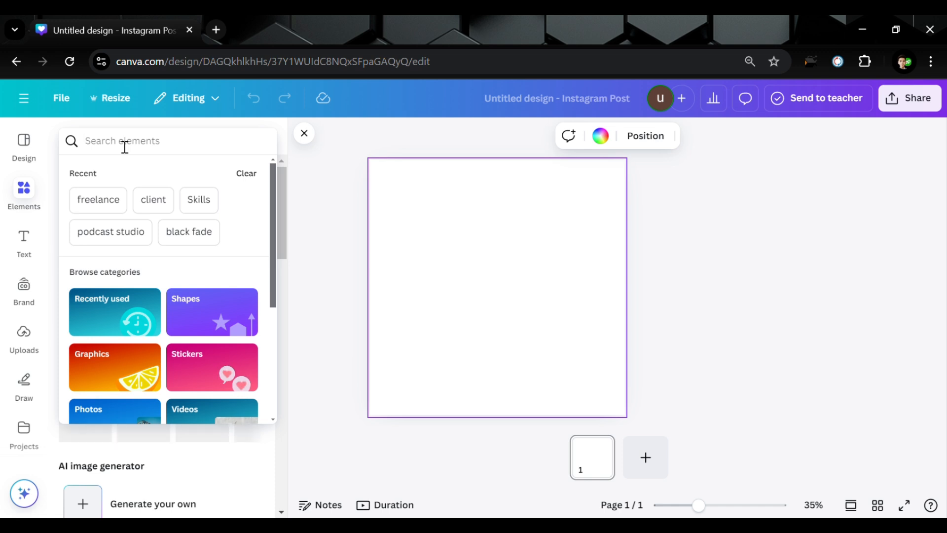
Search the elements library for "success" and limit the results to photos.
{"action": "type", "text": "succ"}
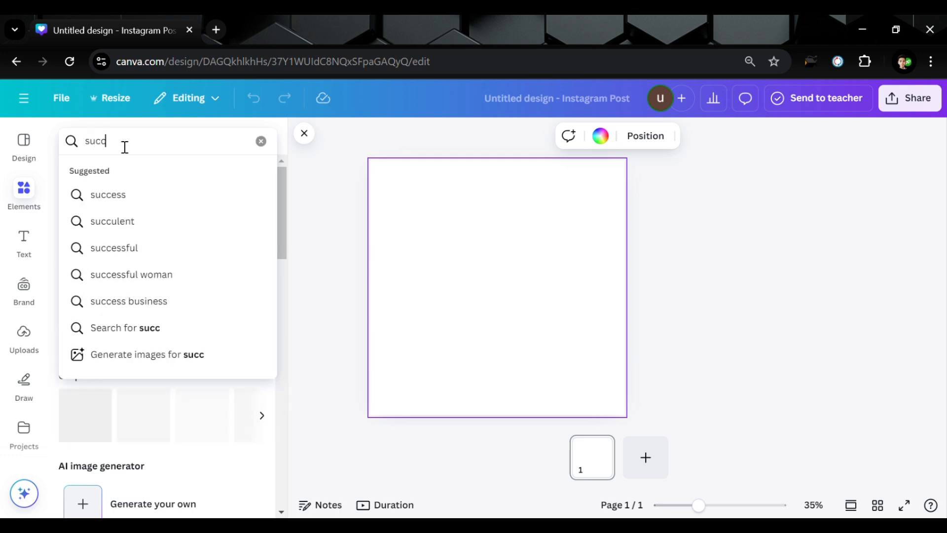
{"action": "key", "text": "Down"}
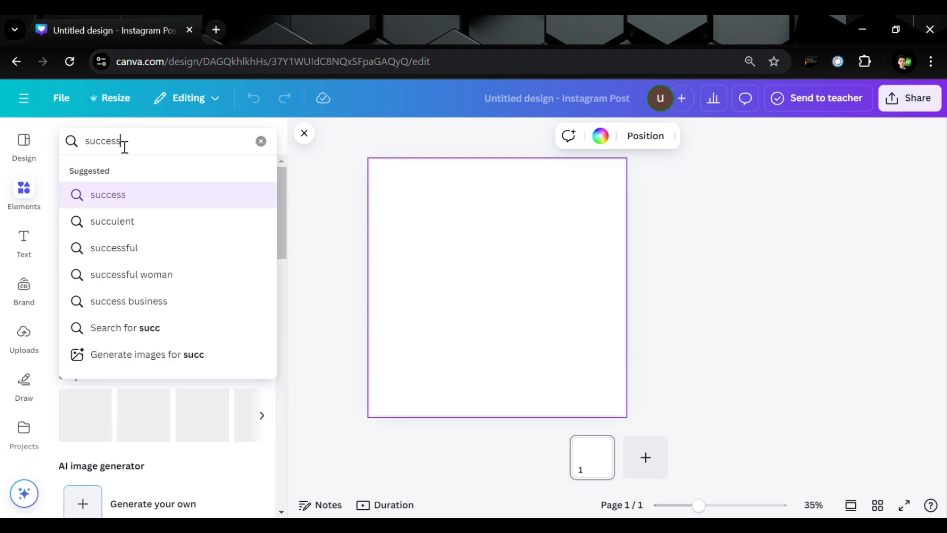
{"action": "key", "text": "Return"}
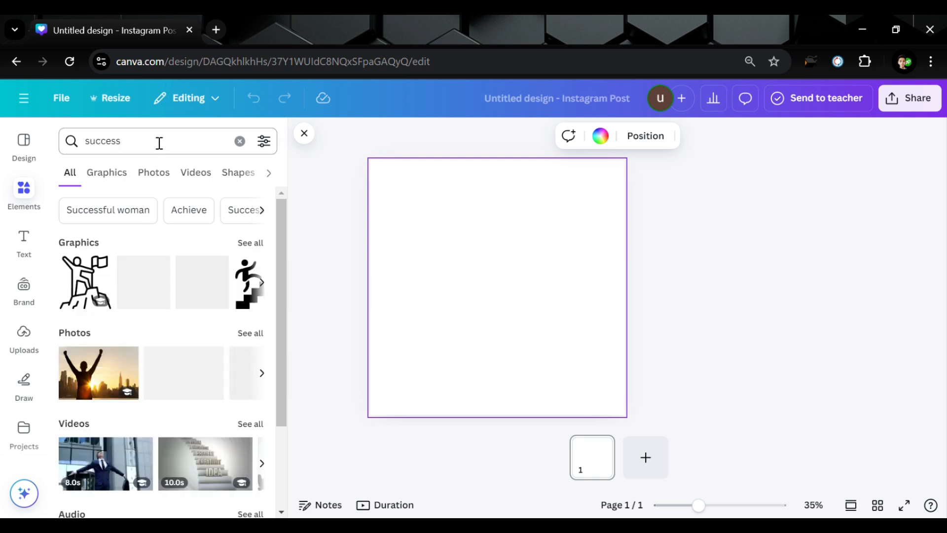
{"action": "left_click", "coordinate": [157, 177]}
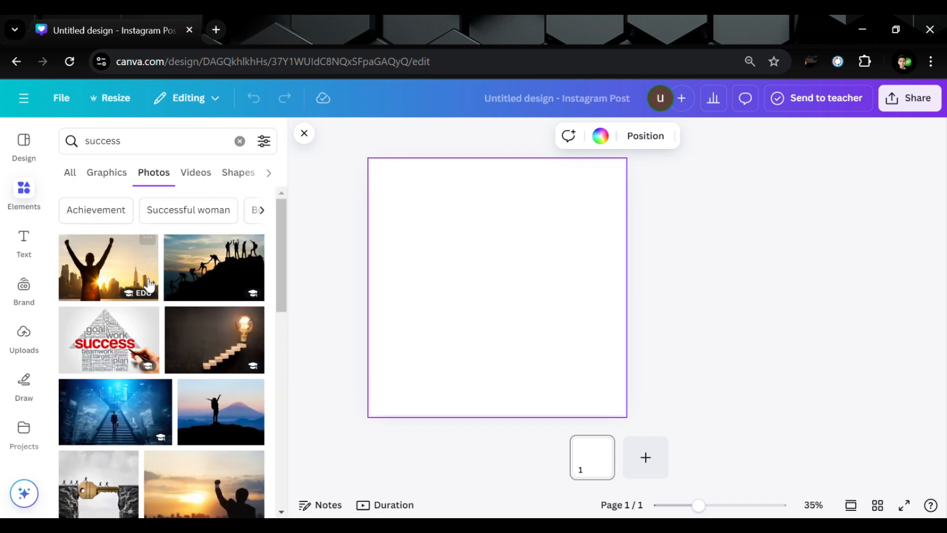
Add the photo of silhouetted climbers on a mountain slope and set it as the page background.
{"action": "scroll", "coordinate": [149, 286], "scroll_direction": "down", "scroll_amount": 3}
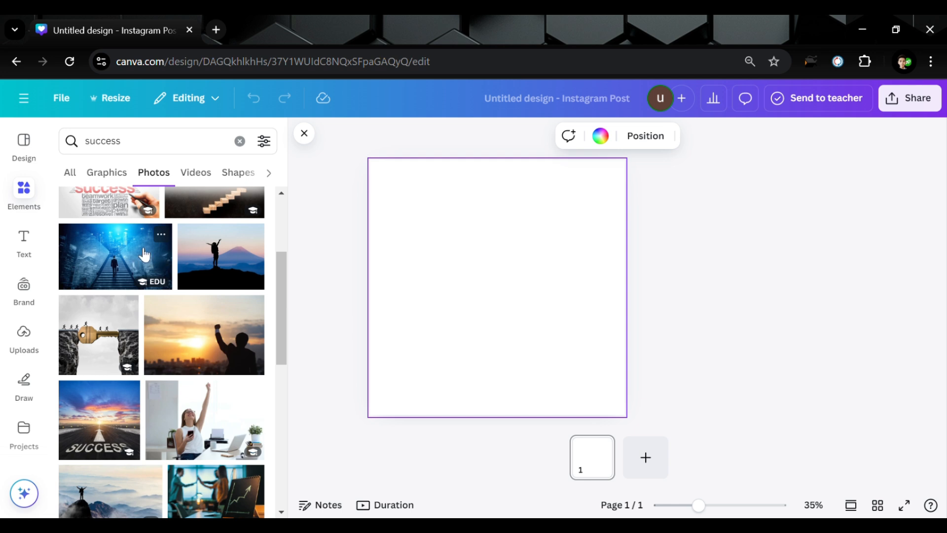
{"action": "scroll", "coordinate": [145, 254], "scroll_direction": "down", "scroll_amount": 4}
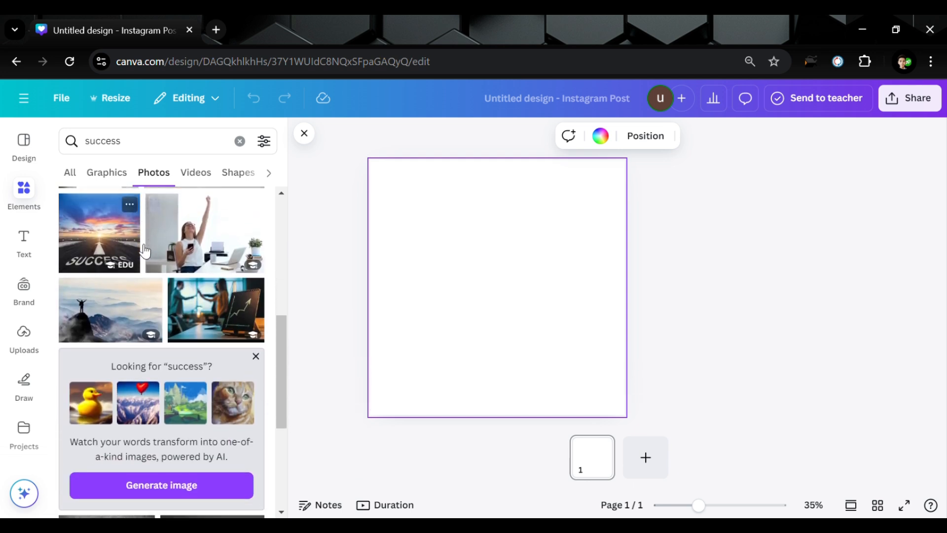
{"action": "scroll", "coordinate": [144, 252], "scroll_direction": "down", "scroll_amount": 5}
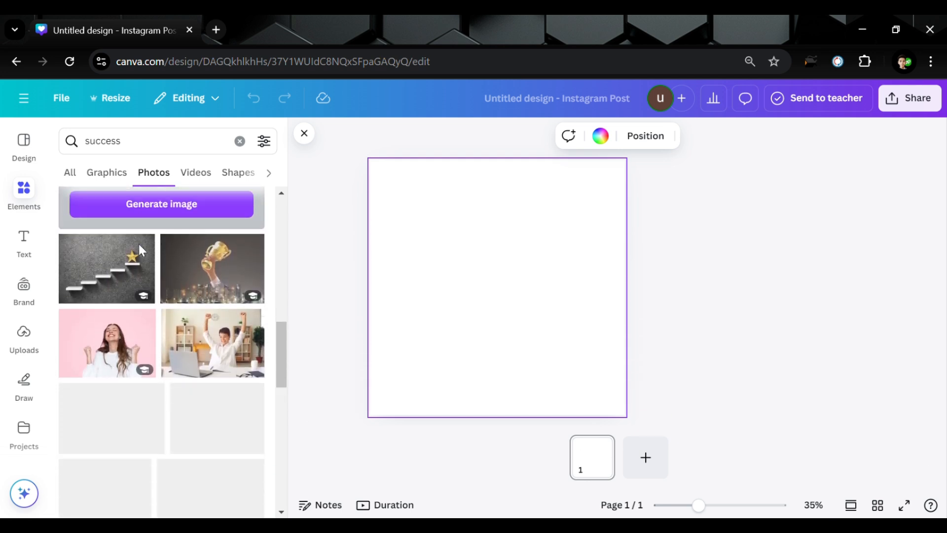
{"action": "scroll", "coordinate": [145, 251], "scroll_direction": "up", "scroll_amount": 10}
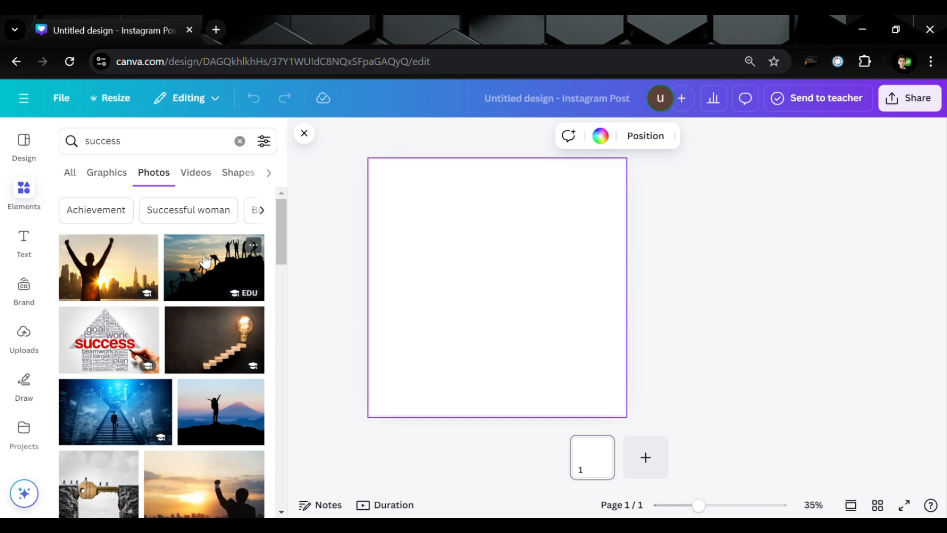
{"action": "left_click", "coordinate": [205, 262]}
{"action": "right_click", "coordinate": [527, 277]}
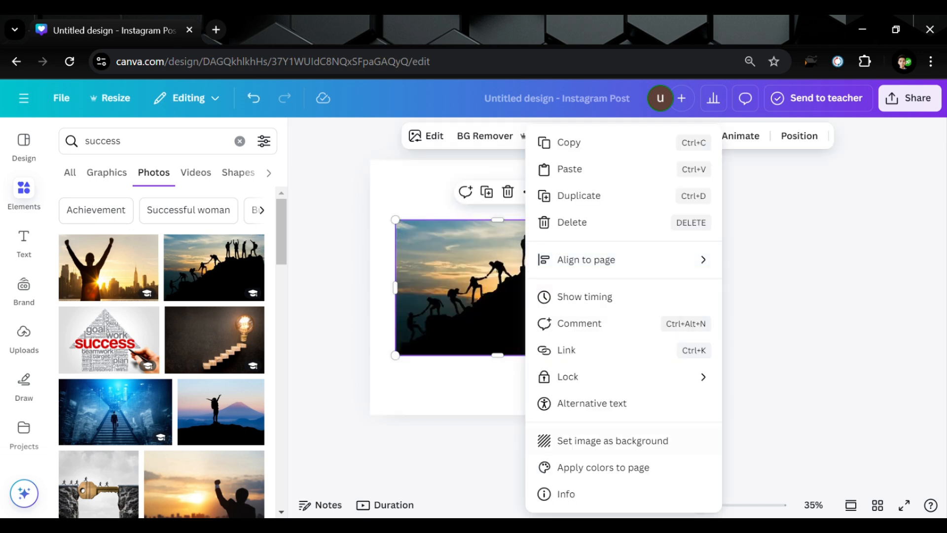
{"action": "left_click", "coordinate": [596, 439]}
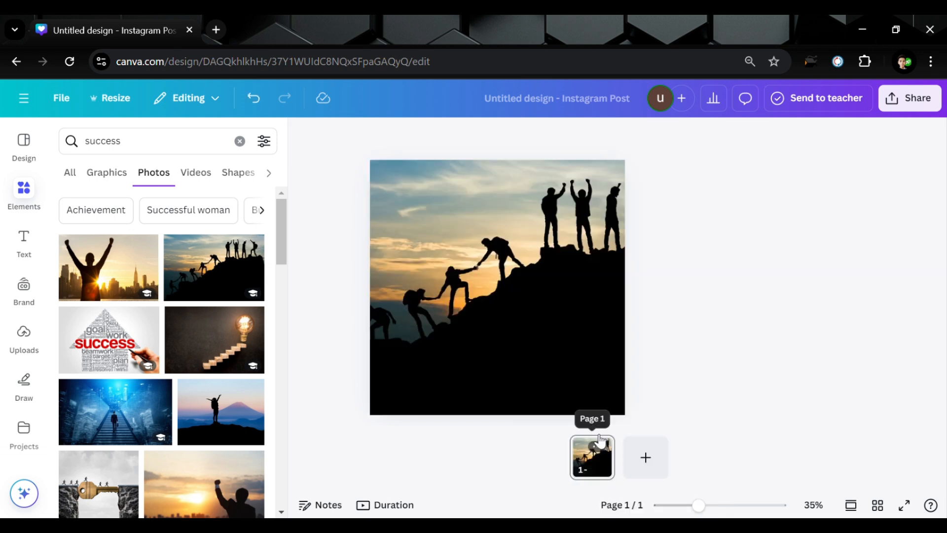
{"action": "left_click", "coordinate": [514, 334]}
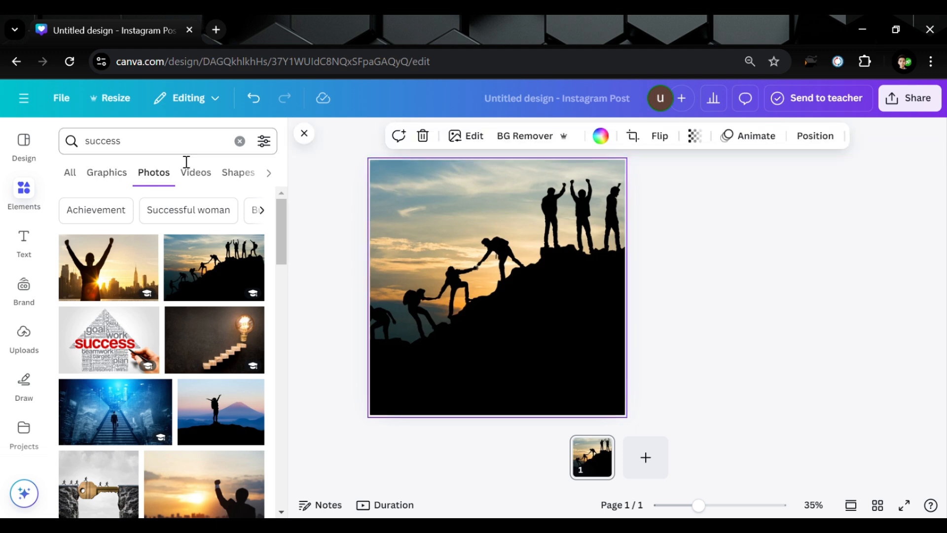
Search the graphics for "black fade" and add the straight black gradient fade to the page.
{"action": "double_click", "coordinate": [167, 148]}
{"action": "type", "text": "black"}
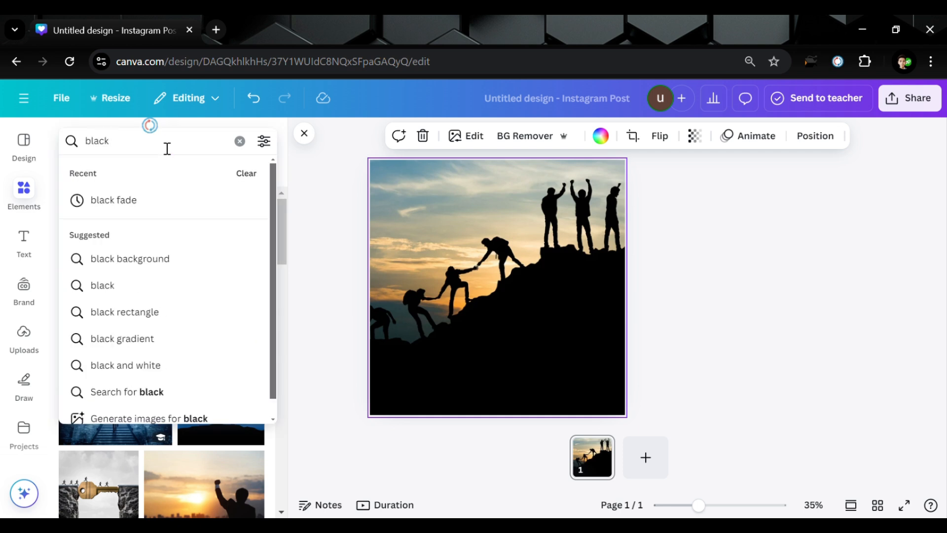
{"action": "key", "text": "Down"}
{"action": "key", "text": "Return"}
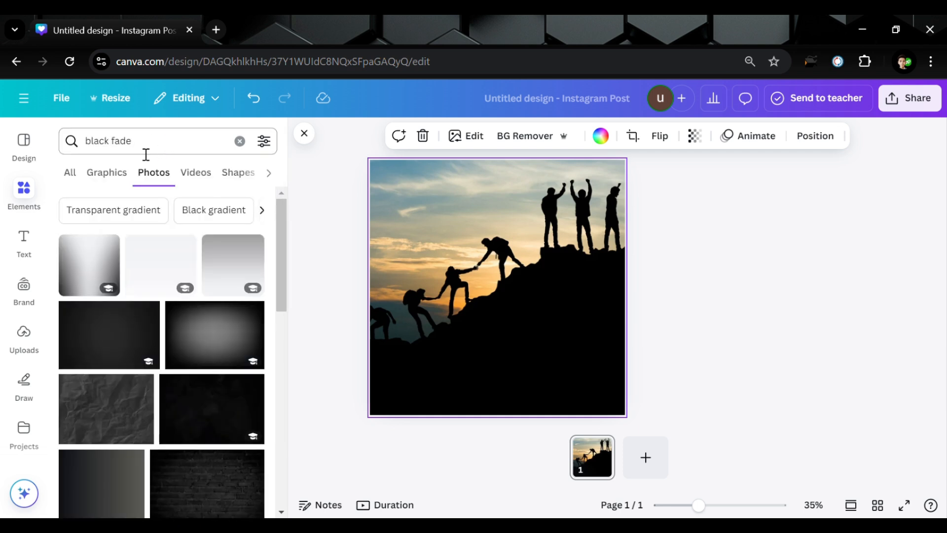
{"action": "left_click", "coordinate": [107, 173]}
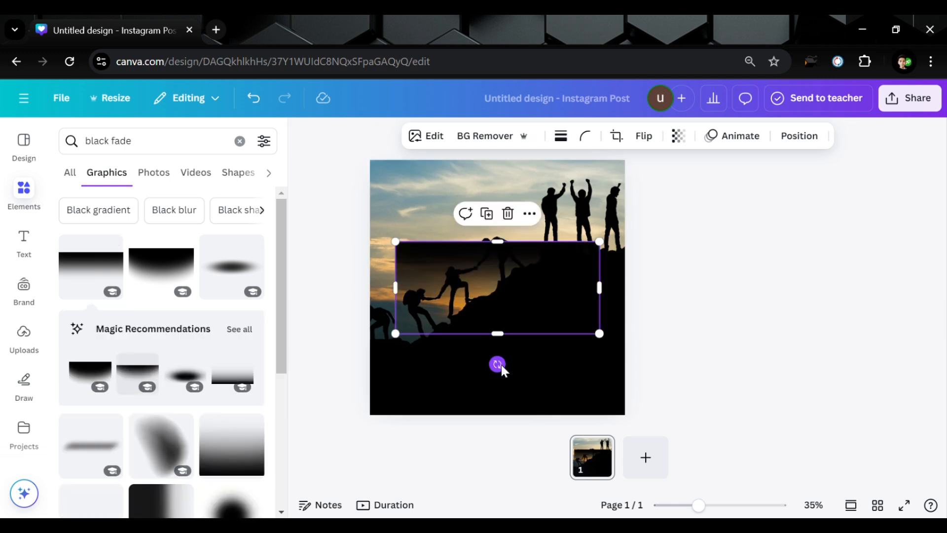
Turn the black fade upside down and fit it across the full width of the page's bottom edge.
{"action": "left_click_drag", "start_coordinate": [501, 365], "coordinate": [502, 235]}
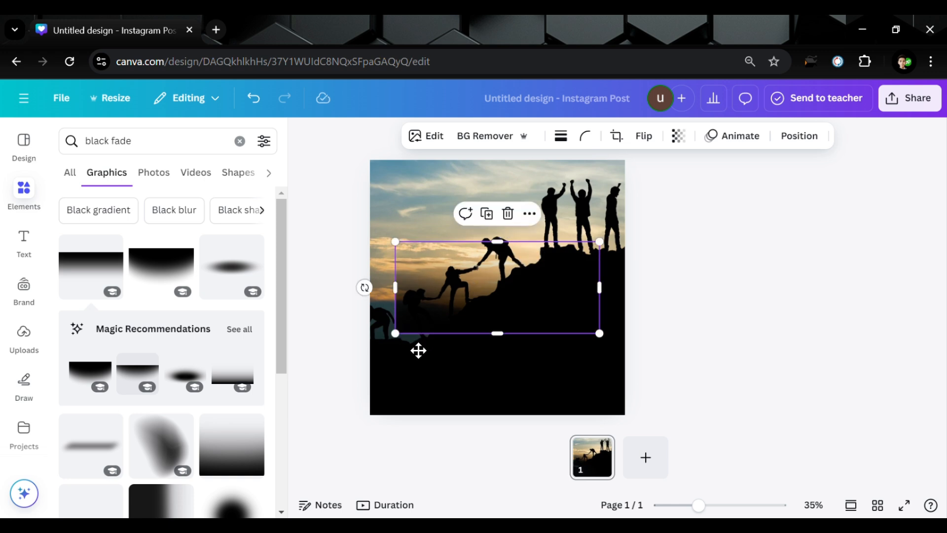
{"action": "left_click_drag", "start_coordinate": [418, 350], "coordinate": [456, 373]}
{"action": "left_click_drag", "start_coordinate": [584, 329], "coordinate": [624, 298]}
Delete the climbers background photo and search the photo library for "success" to find a replacement.
{"action": "left_click", "coordinate": [496, 194]}
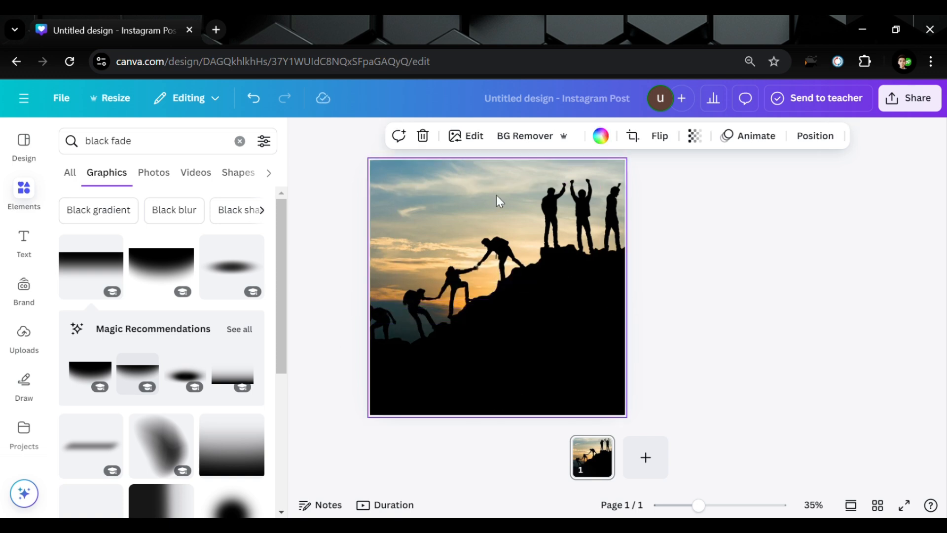
{"action": "key", "text": "Delete"}
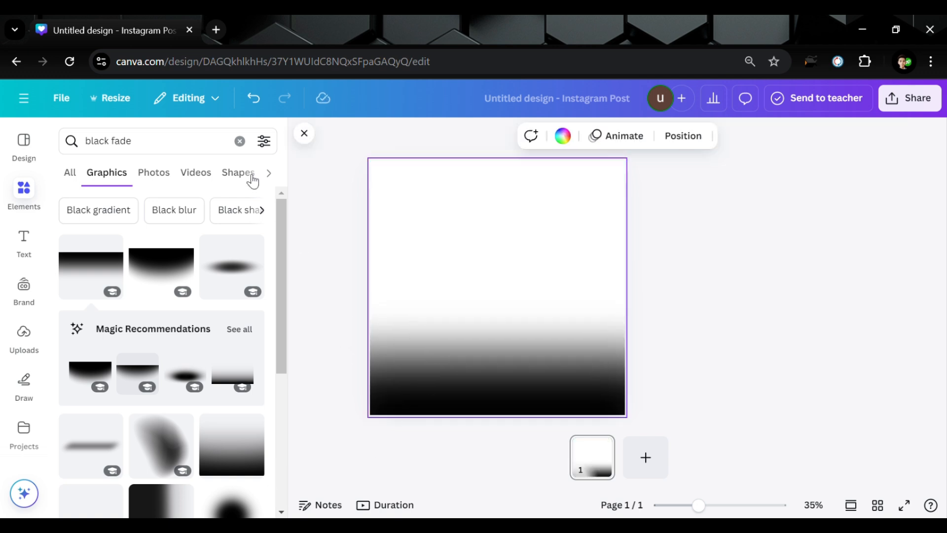
{"action": "left_click", "coordinate": [192, 155]}
{"action": "type", "text": "succe"}
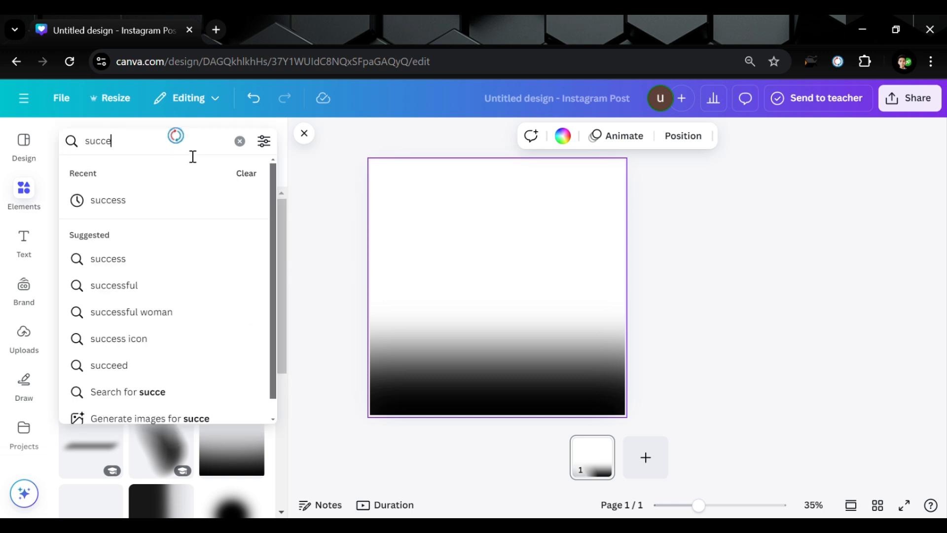
{"action": "key", "text": "Down"}
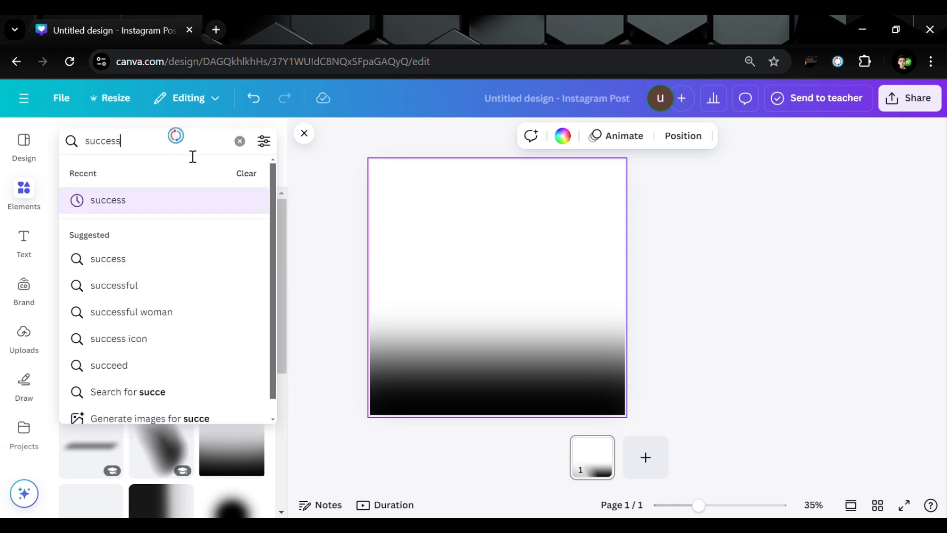
{"action": "key", "text": "Return"}
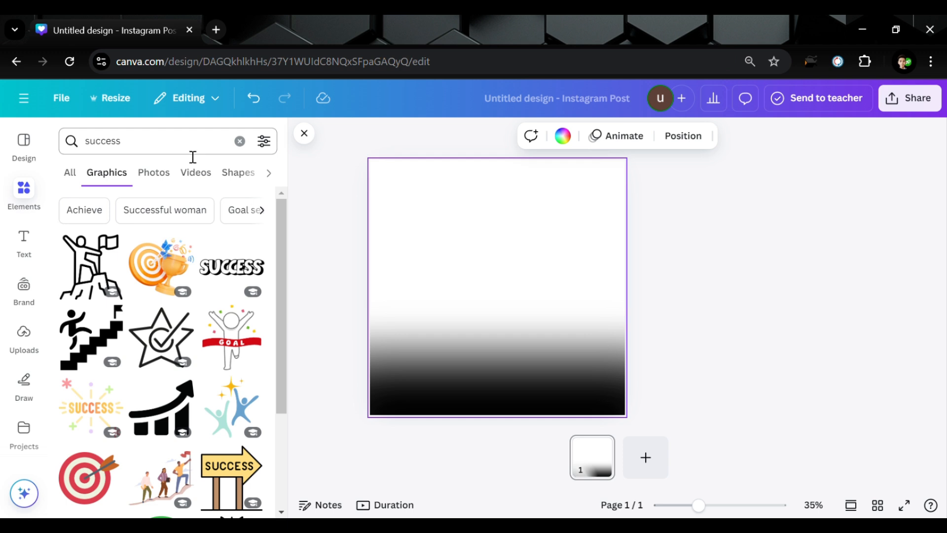
{"action": "left_click", "coordinate": [166, 167]}
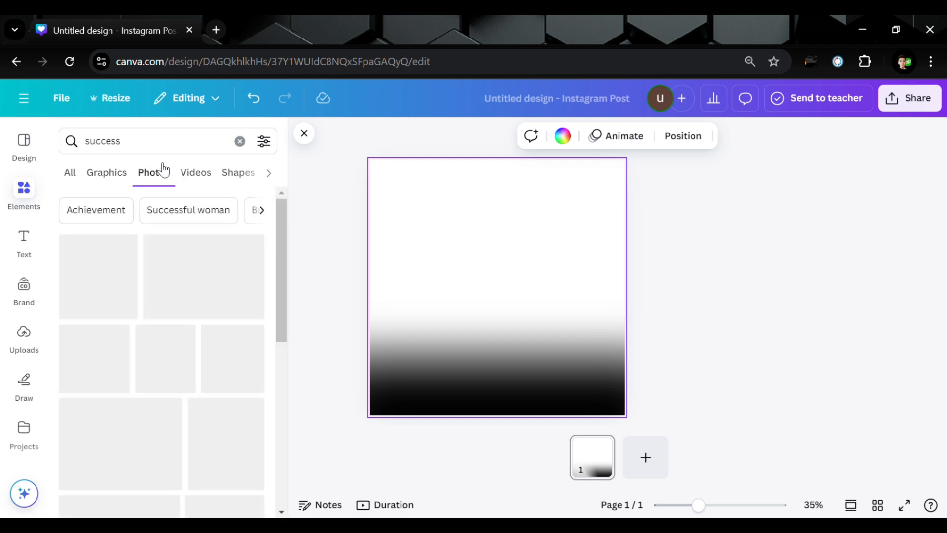
Add the blue photo of a businessman climbing a staircase and set it as the page background.
{"action": "scroll", "coordinate": [212, 239], "scroll_direction": "down", "scroll_amount": 2}
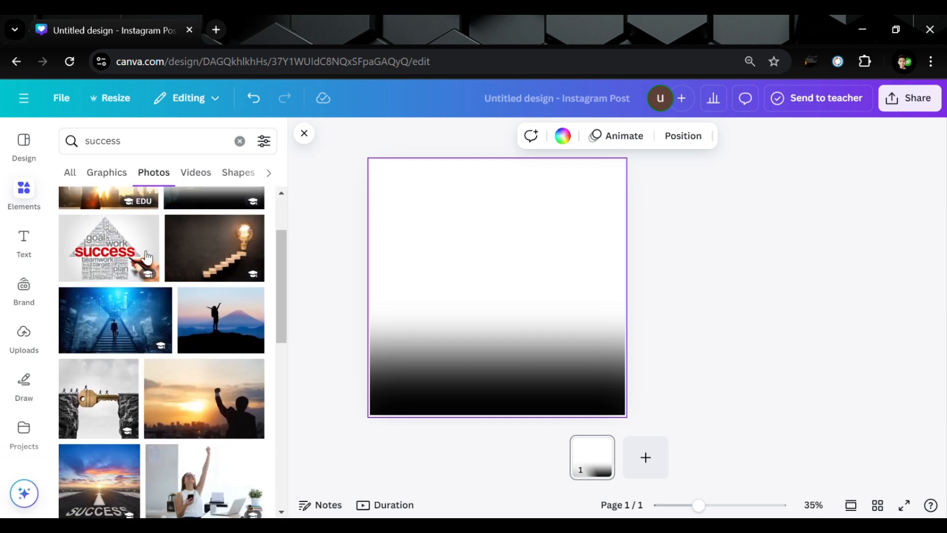
{"action": "scroll", "coordinate": [212, 239], "scroll_direction": "down", "scroll_amount": 1}
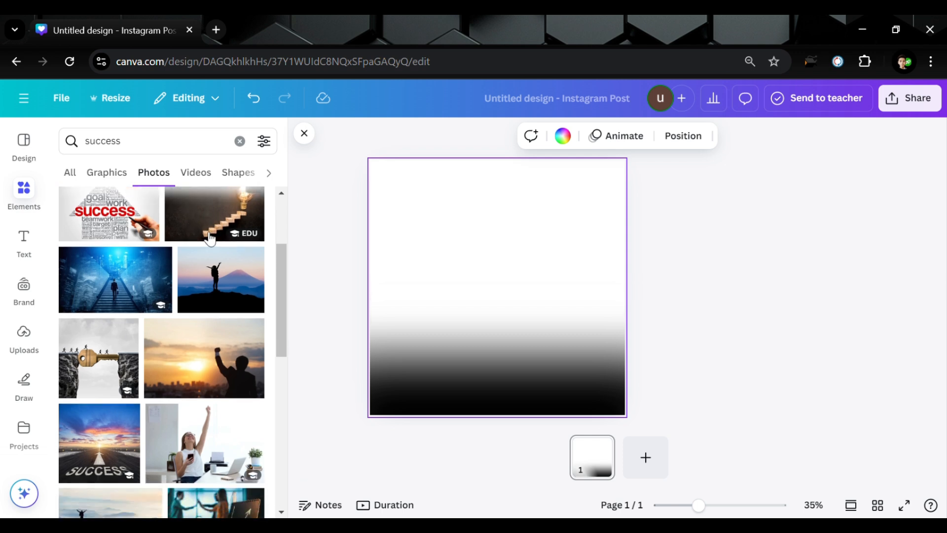
{"action": "left_click", "coordinate": [116, 291]}
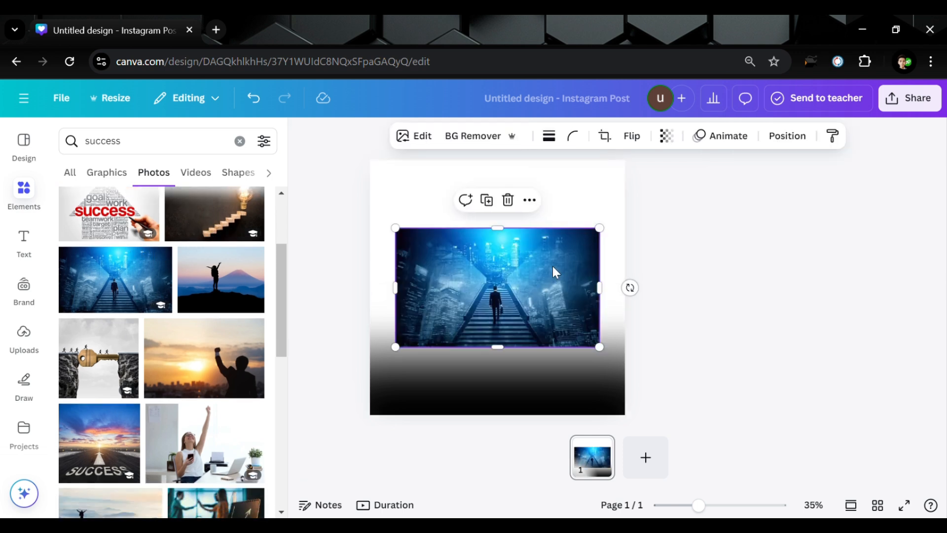
{"action": "right_click", "coordinate": [552, 280]}
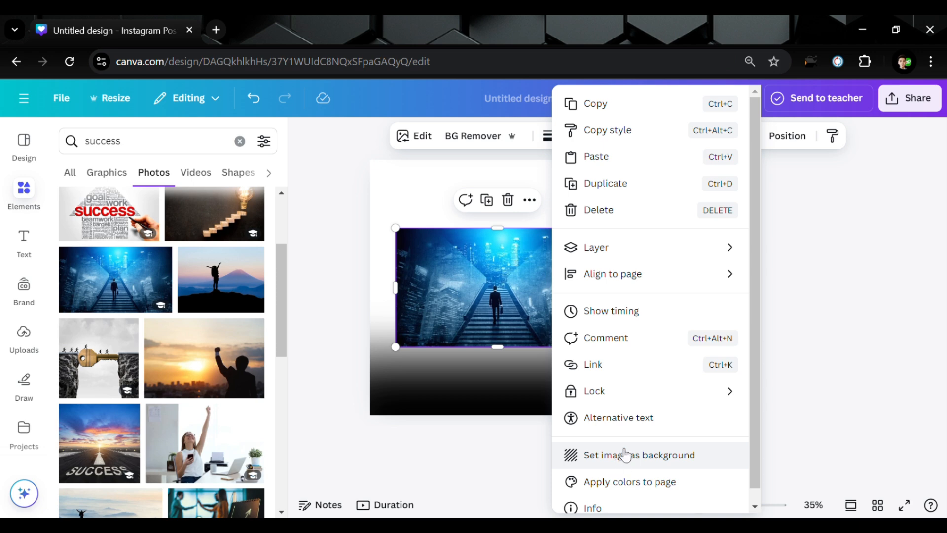
{"action": "left_click", "coordinate": [625, 455]}
Crop the staircase background by enlarging the photo and repositioning it so the businessman appears larger near the page's centre.
{"action": "left_click", "coordinate": [555, 177]}
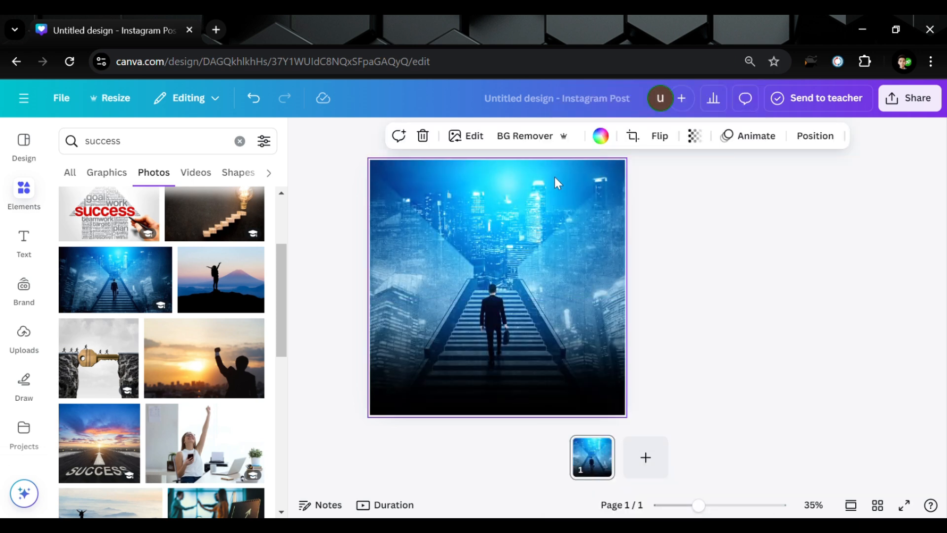
{"action": "double_click", "coordinate": [554, 177]}
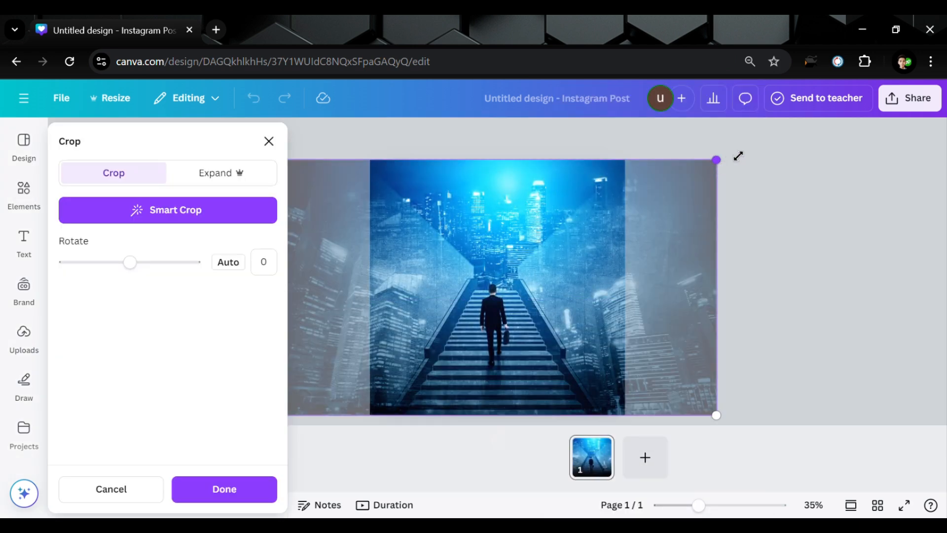
{"action": "left_click_drag", "start_coordinate": [738, 156], "coordinate": [856, 84]}
{"action": "left_click_drag", "start_coordinate": [785, 175], "coordinate": [726, 130]}
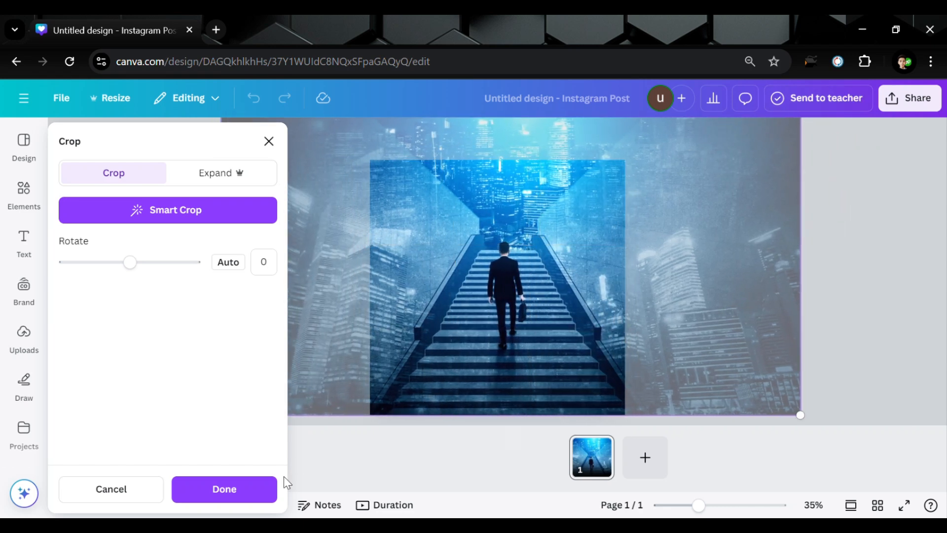
{"action": "left_click", "coordinate": [243, 500]}
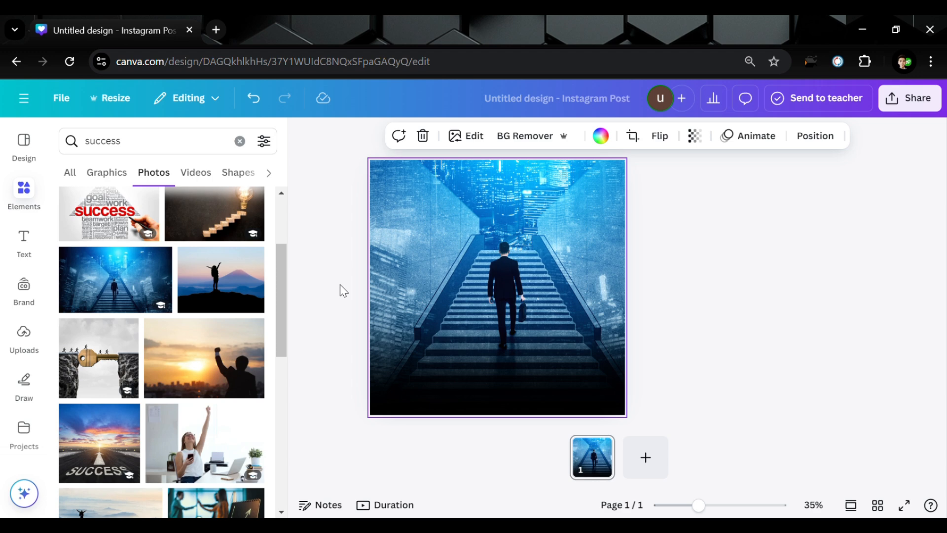
Enlarge the black fade well beyond the page's sides and reposition it over the lower part of the staircase.
{"action": "left_click", "coordinate": [470, 361]}
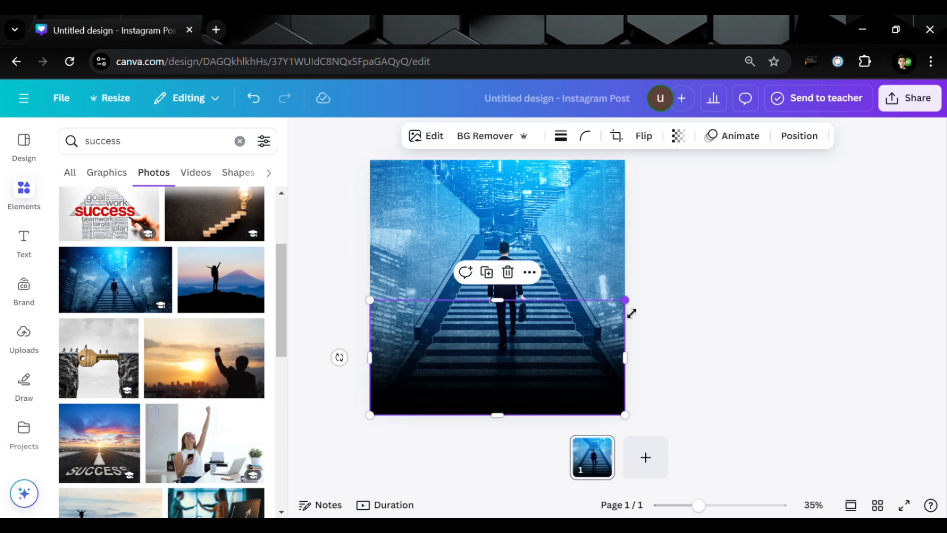
{"action": "left_click_drag", "start_coordinate": [632, 313], "coordinate": [770, 249]}
{"action": "left_click_drag", "start_coordinate": [468, 349], "coordinate": [469, 339]}
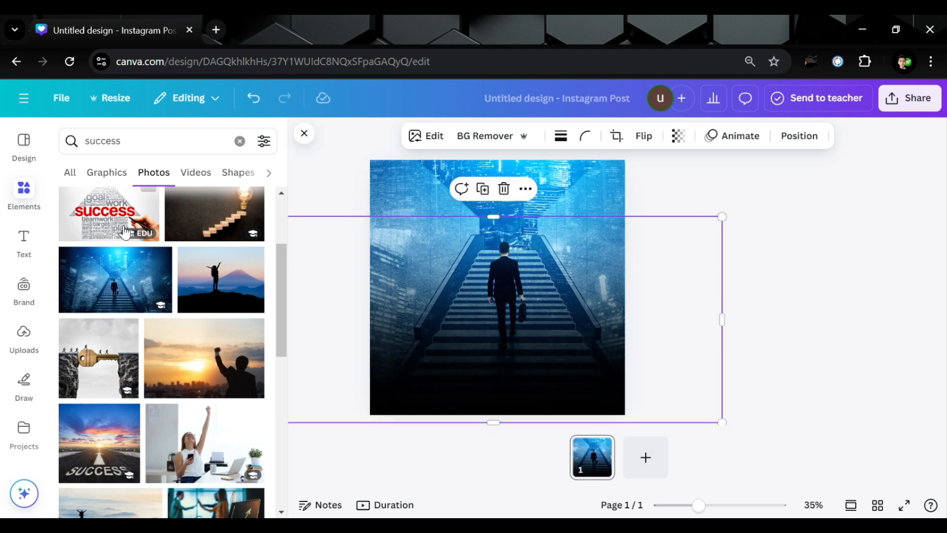
Add a Title-style text to the page and make it read "Success is the Best Revenge.".
{"action": "left_click", "coordinate": [23, 239]}
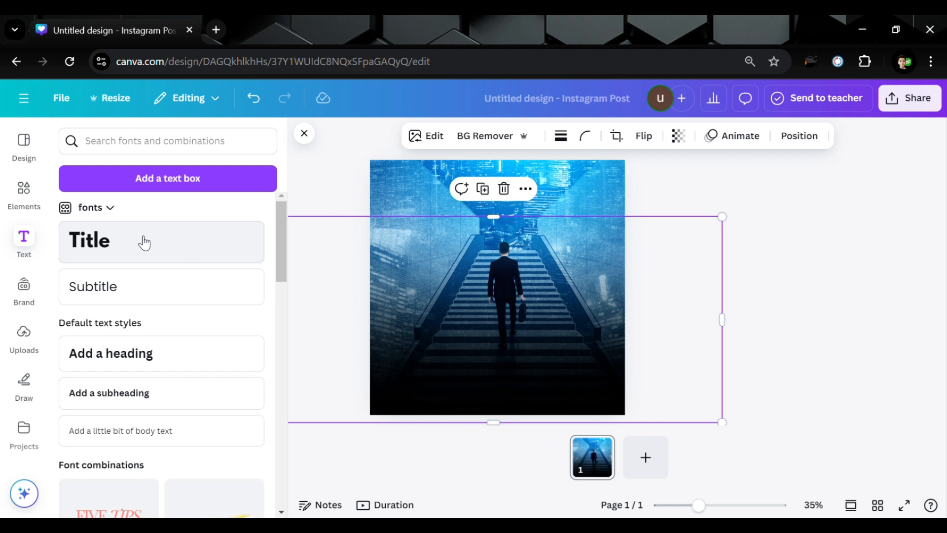
{"action": "left_click", "coordinate": [144, 243]}
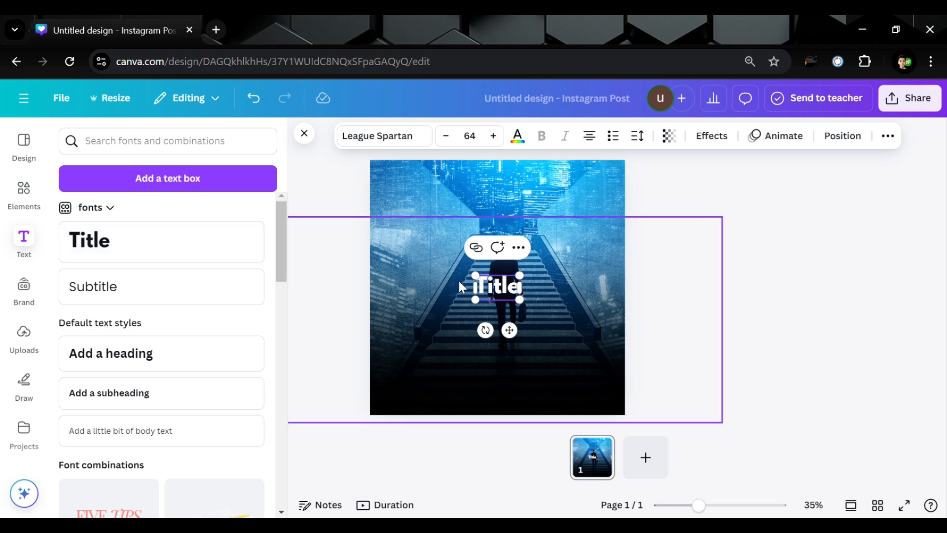
{"action": "double_click", "coordinate": [498, 292]}
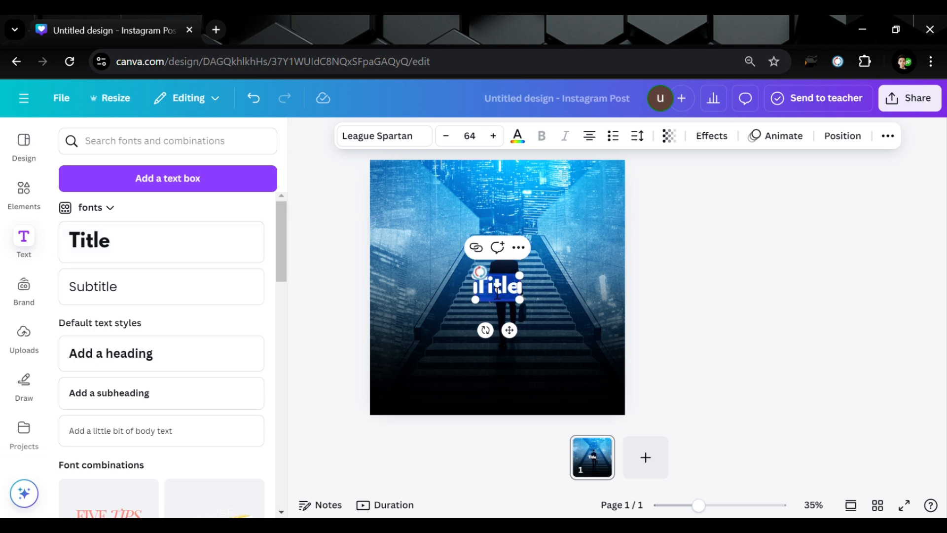
{"action": "type", "text": "Su"}
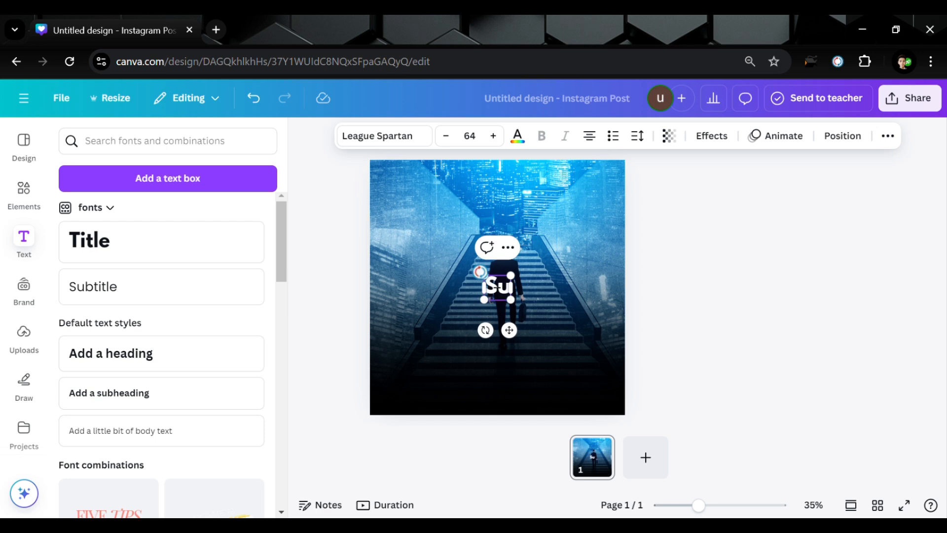
{"action": "type", "text": "ccess"}
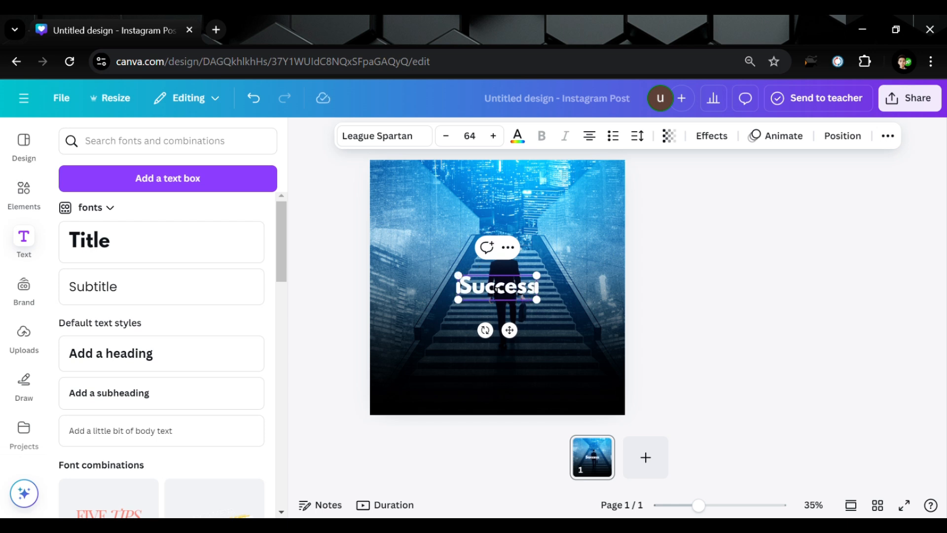
{"action": "type", "text": " is the"}
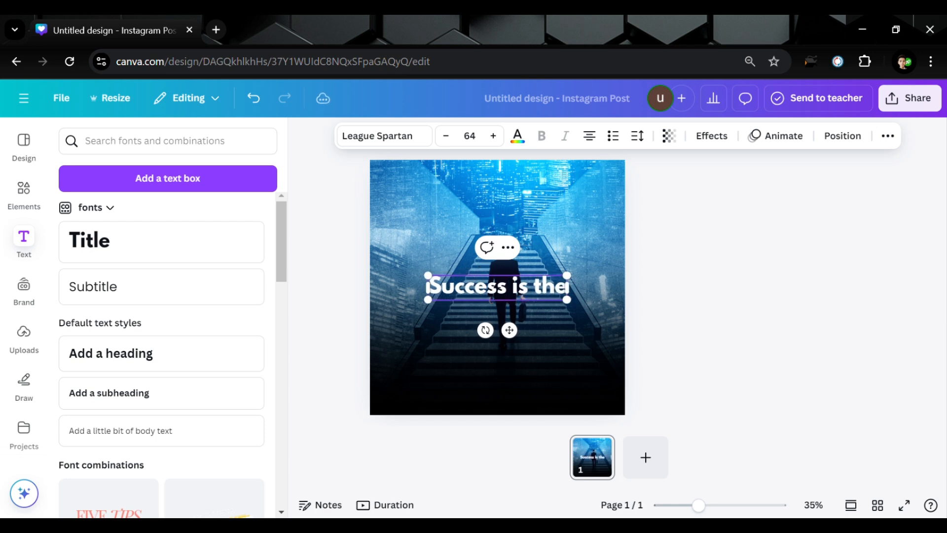
{"action": "type", "text": " Be"}
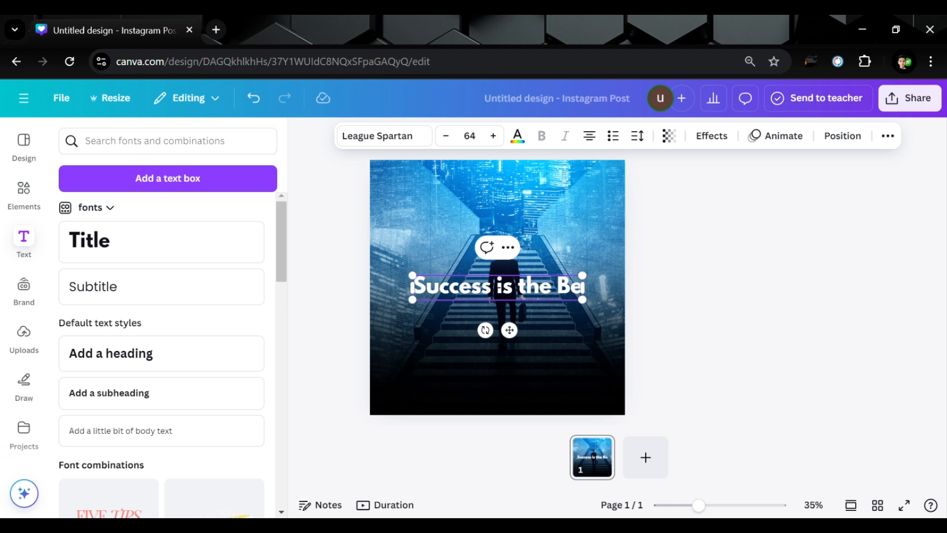
{"action": "type", "text": "st Reven"}
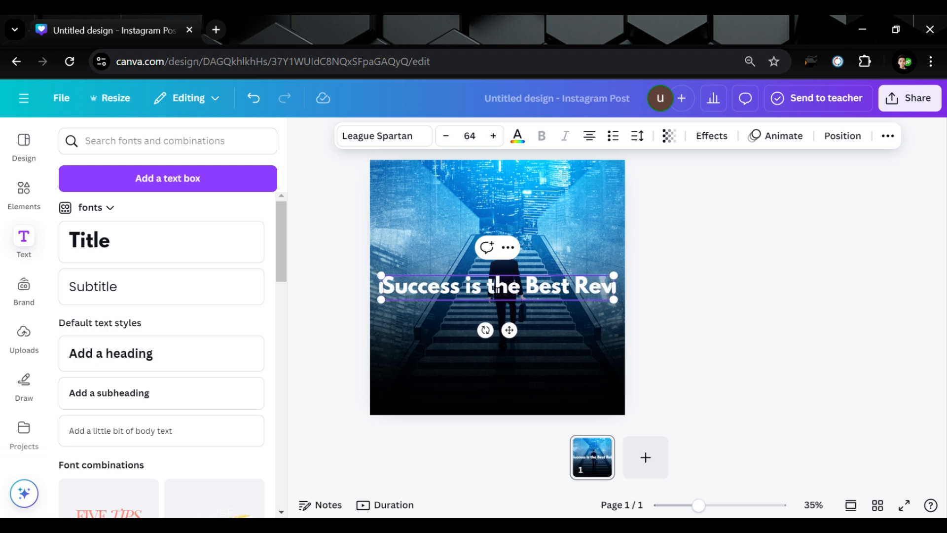
{"action": "type", "text": "ge"}
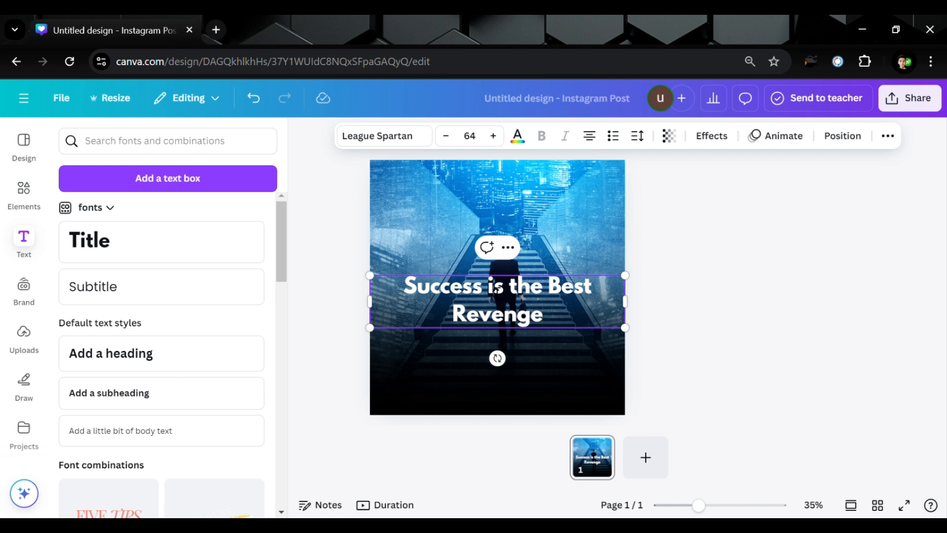
{"action": "type", "text": "."}
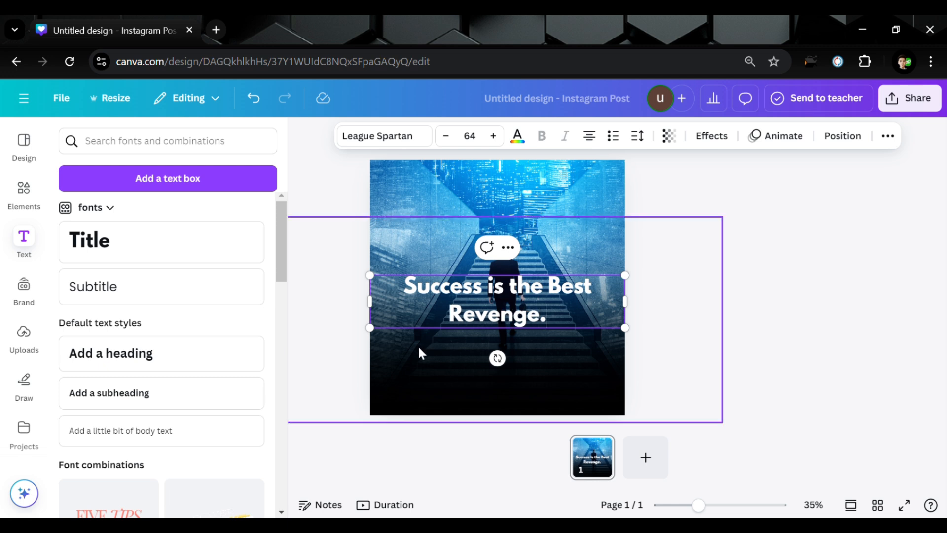
Move the title down onto the black fade and scale it to a font size of about 65.9.
{"action": "left_click_drag", "start_coordinate": [393, 298], "coordinate": [461, 312]}
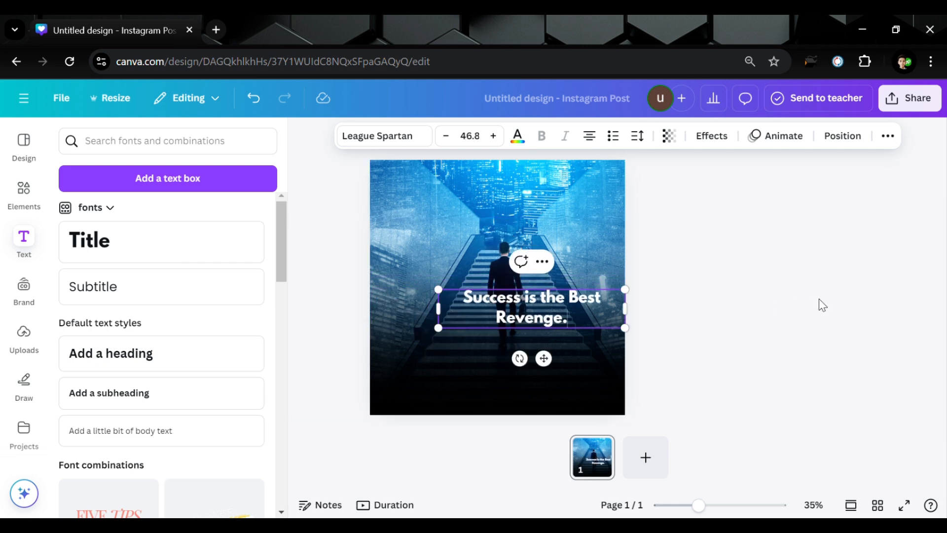
{"action": "left_click", "coordinate": [819, 298]}
{"action": "left_click_drag", "start_coordinate": [535, 320], "coordinate": [456, 401]}
{"action": "left_click_drag", "start_coordinate": [553, 377], "coordinate": [630, 362]}
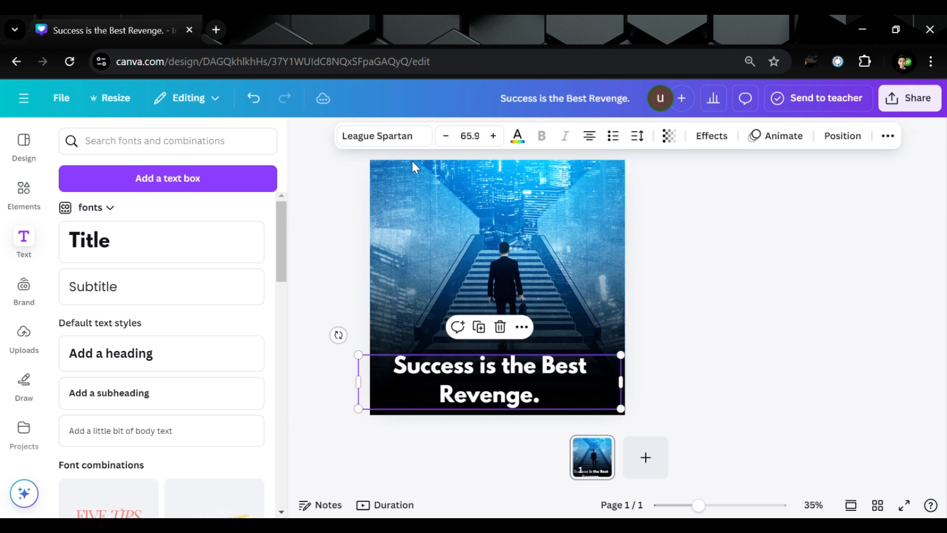
Change the title's font to Anton and enlarge the text to a size of about 72.6.
{"action": "left_click", "coordinate": [395, 143]}
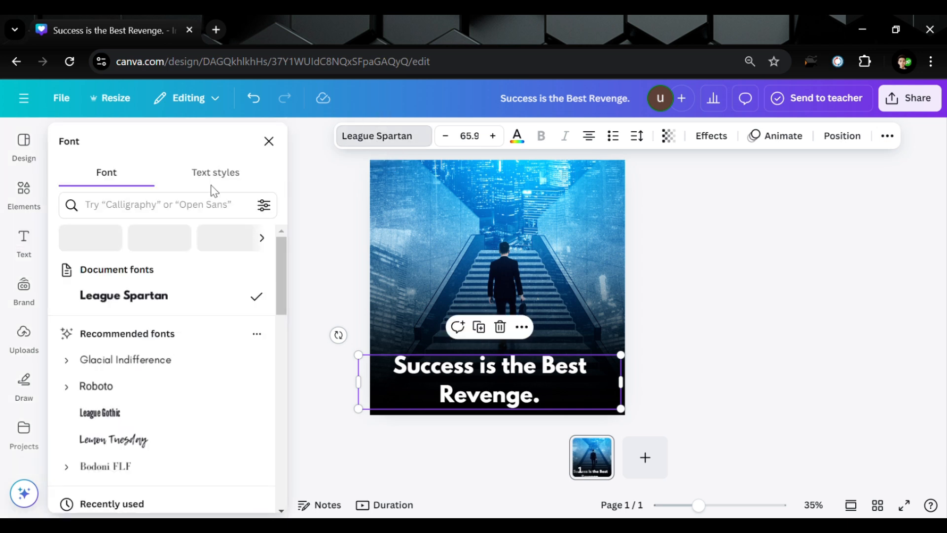
{"action": "scroll", "coordinate": [181, 339], "scroll_direction": "down", "scroll_amount": 3}
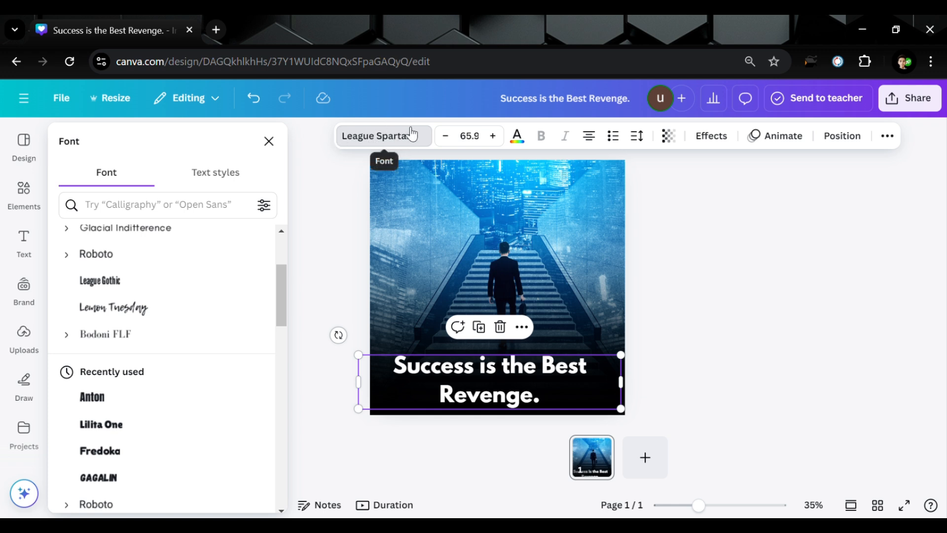
{"action": "scroll", "coordinate": [155, 323], "scroll_direction": "down", "scroll_amount": 2}
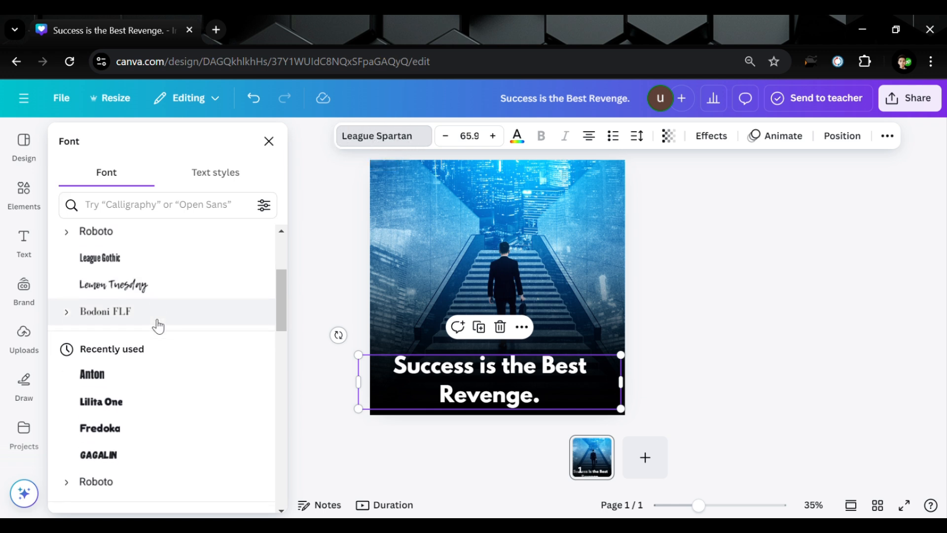
{"action": "left_click", "coordinate": [119, 354]}
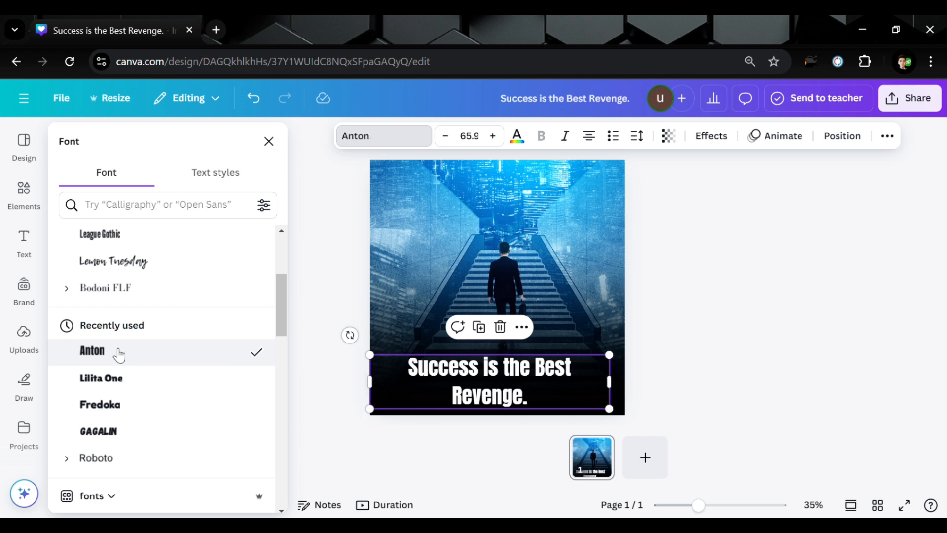
{"action": "left_click_drag", "start_coordinate": [370, 354], "coordinate": [346, 350]}
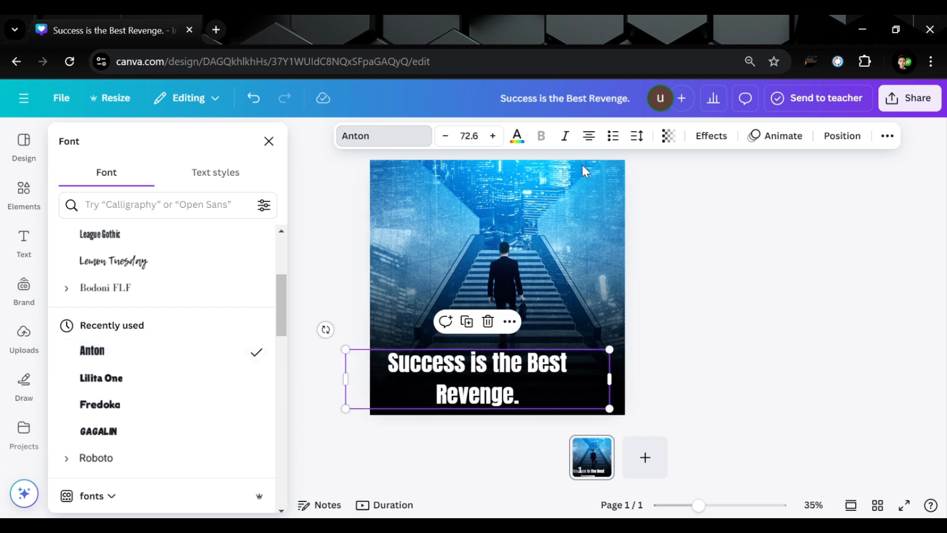
Tighten the title's line spacing to 0.97 and convert its text to uppercase.
{"action": "left_click", "coordinate": [637, 136]}
{"action": "left_click_drag", "start_coordinate": [608, 241], "coordinate": [598, 243]}
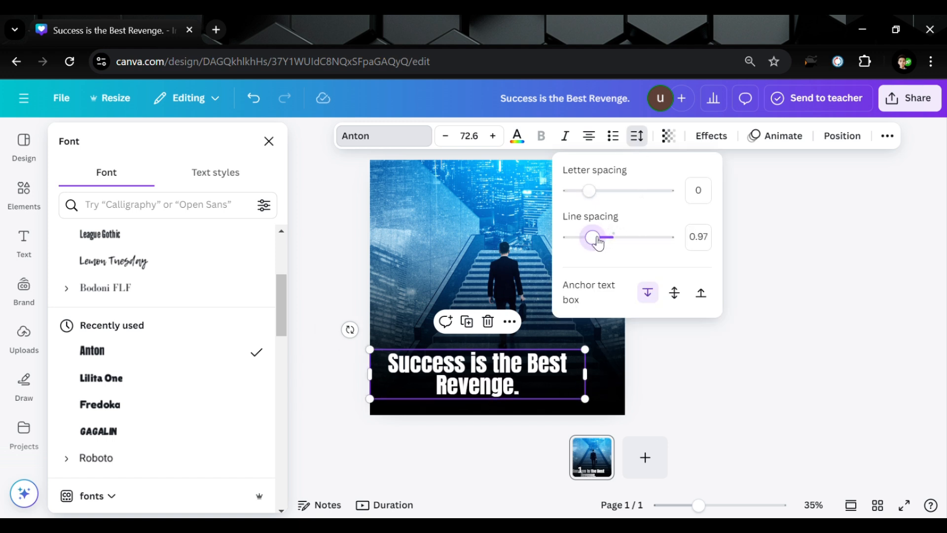
{"action": "left_click", "coordinate": [745, 203]}
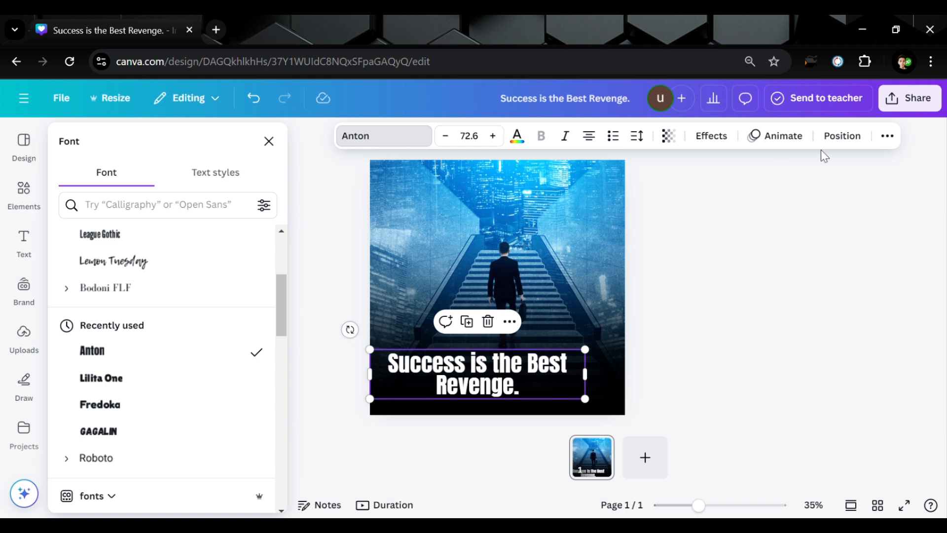
{"action": "left_click", "coordinate": [888, 135]}
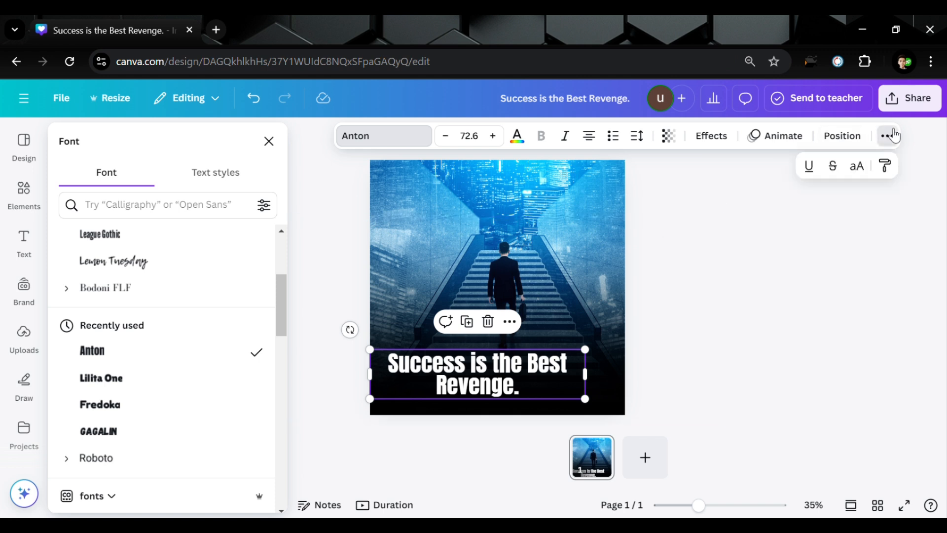
{"action": "left_click", "coordinate": [857, 166]}
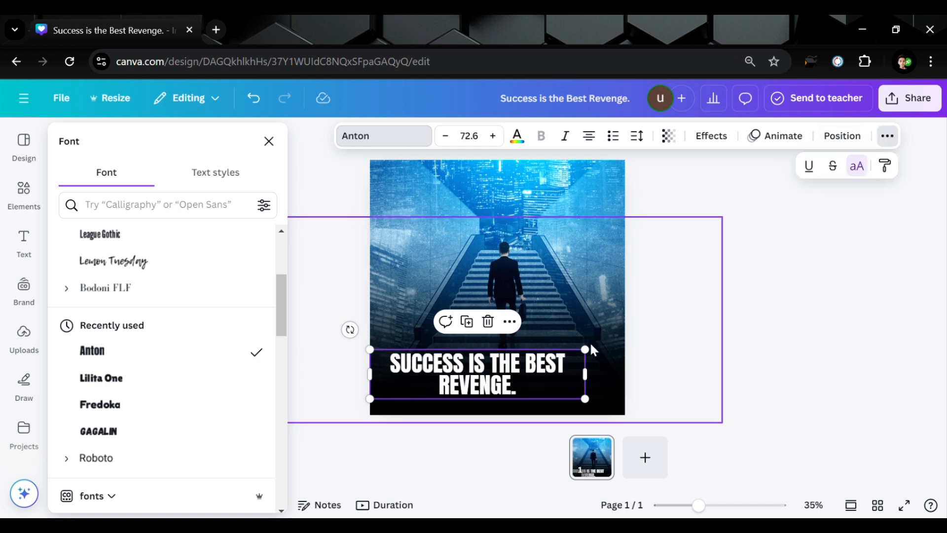
Enlarge the title to a font size of about 102 and position it across the page's lower part.
{"action": "left_click_drag", "start_coordinate": [586, 350], "coordinate": [648, 335]}
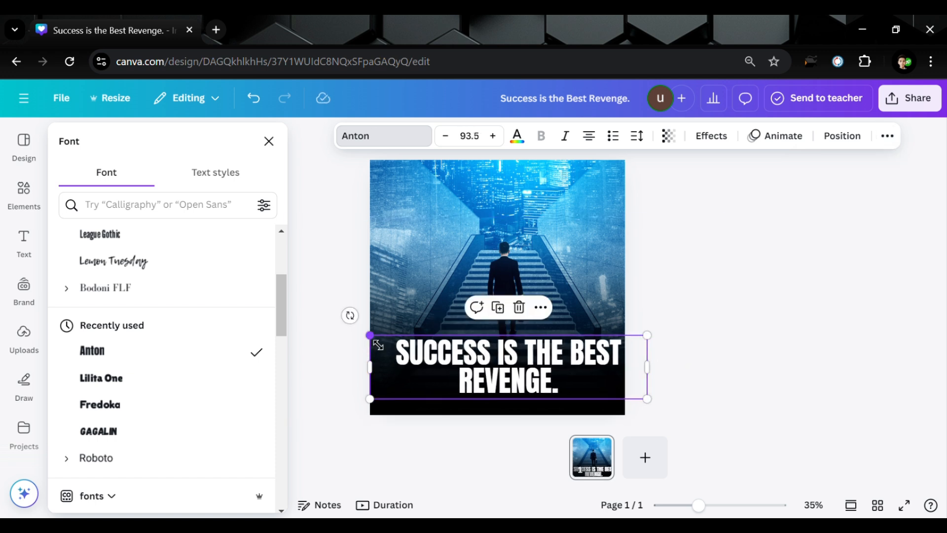
{"action": "left_click_drag", "start_coordinate": [378, 345], "coordinate": [353, 339]}
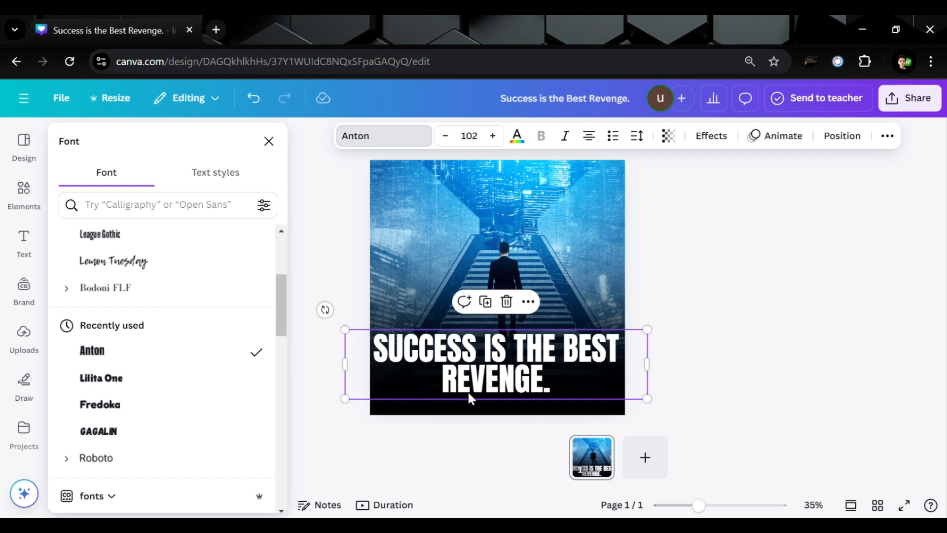
{"action": "left_click_drag", "start_coordinate": [469, 389], "coordinate": [467, 392]}
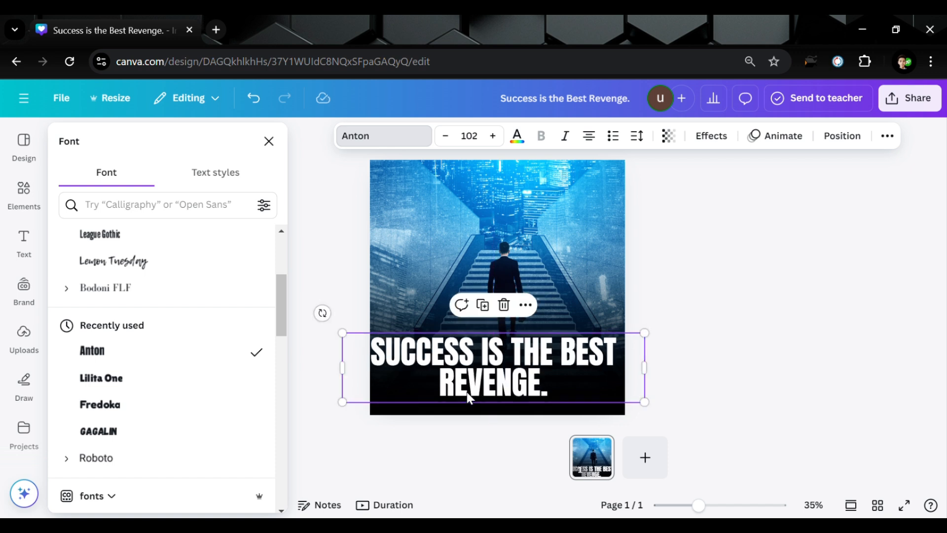
{"action": "left_click", "coordinate": [712, 253]}
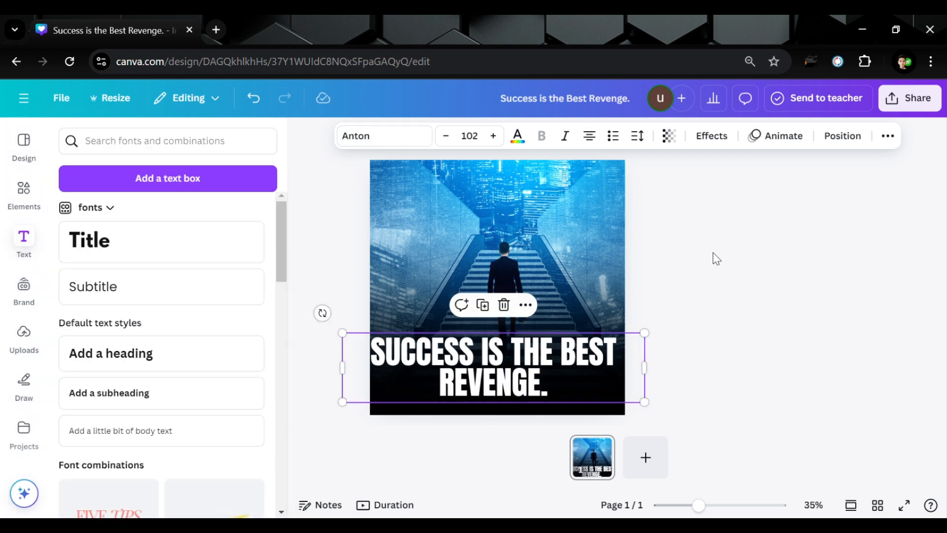
Clear the "success" element search and add a plain square shape to the page.
{"action": "left_click", "coordinate": [32, 191]}
{"action": "double_click", "coordinate": [134, 152]}
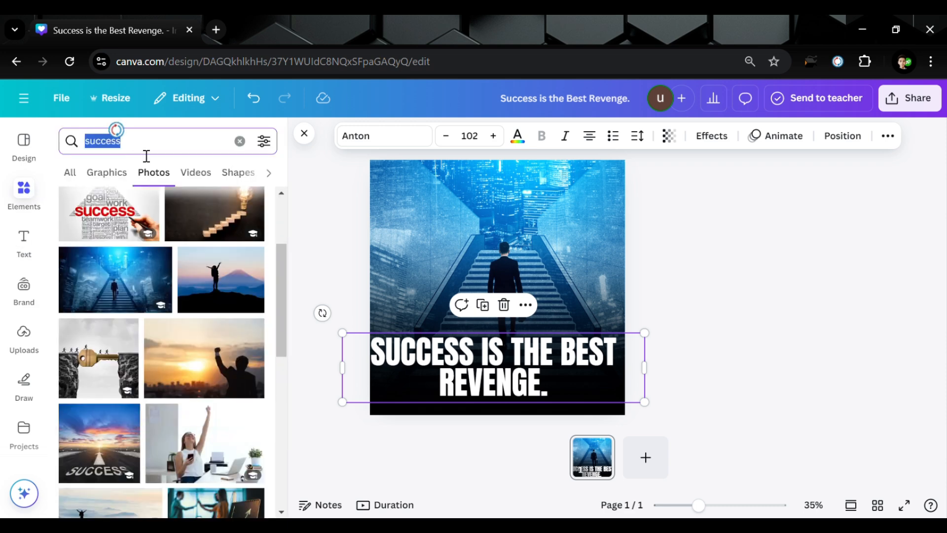
{"action": "left_click", "coordinate": [240, 141]}
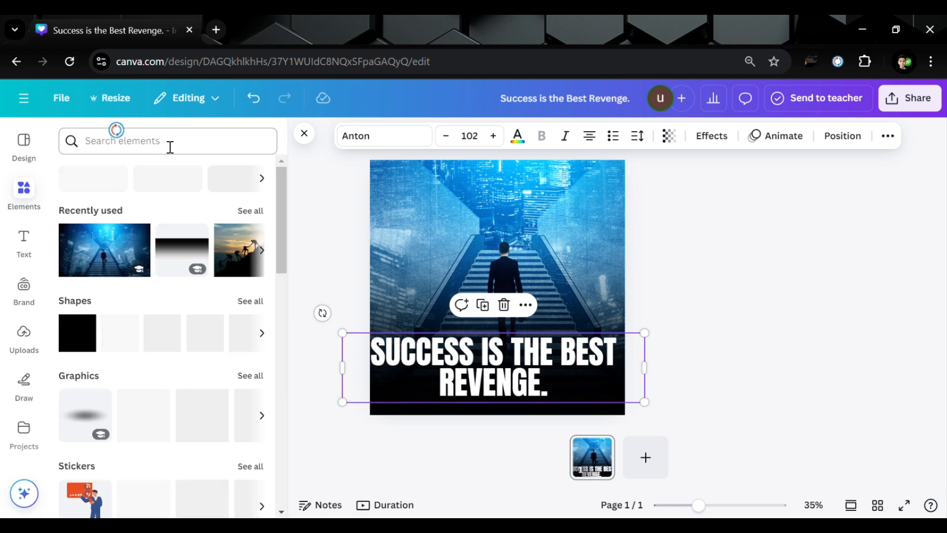
{"action": "scroll", "coordinate": [155, 297], "scroll_direction": "down", "scroll_amount": 1}
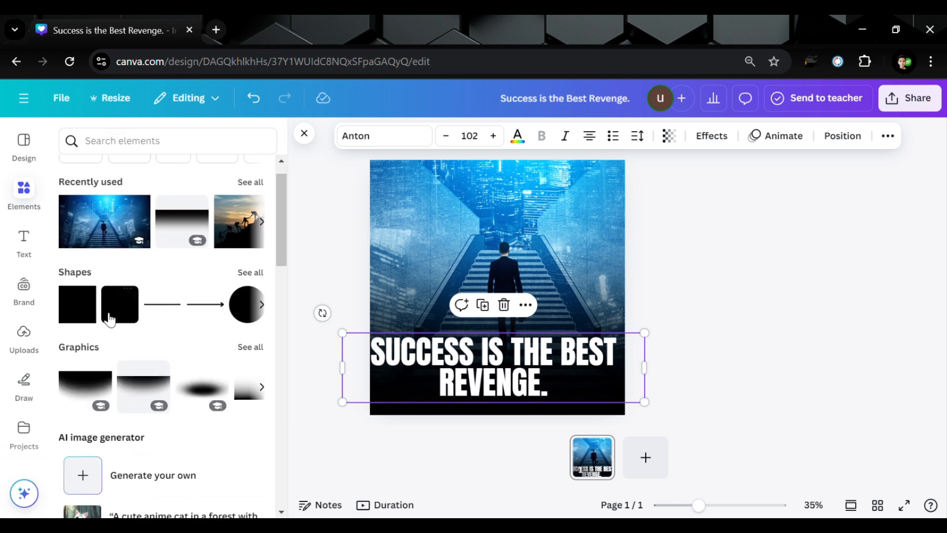
{"action": "left_click", "coordinate": [77, 316]}
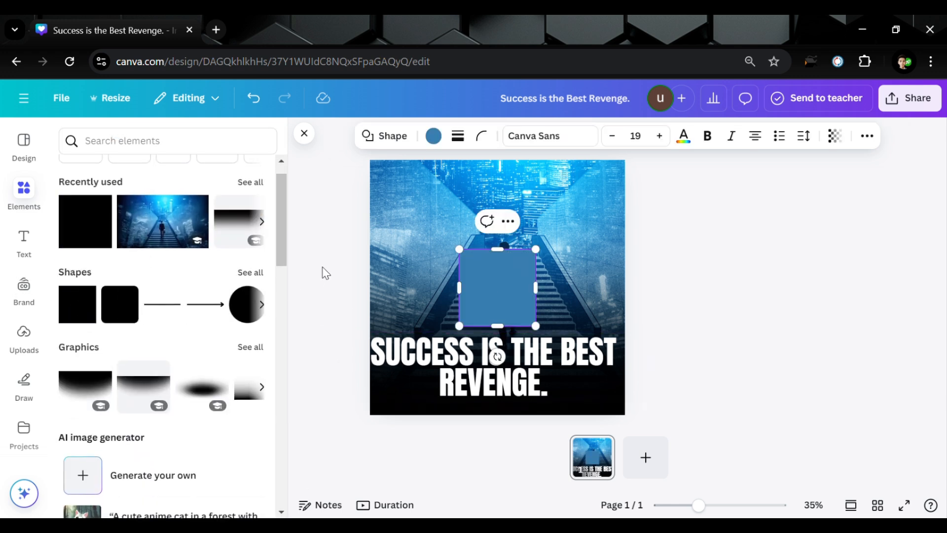
Turn the square into a thin bright yellow bar and place it at the page's left edge, behind the title's first word.
{"action": "left_click", "coordinate": [433, 136]}
{"action": "left_click", "coordinate": [191, 178]}
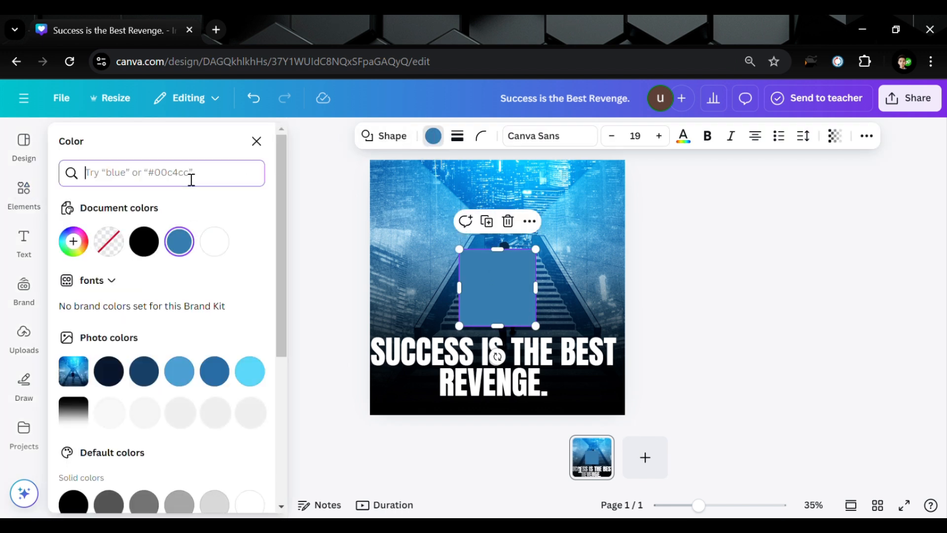
{"action": "type", "text": "yellow"}
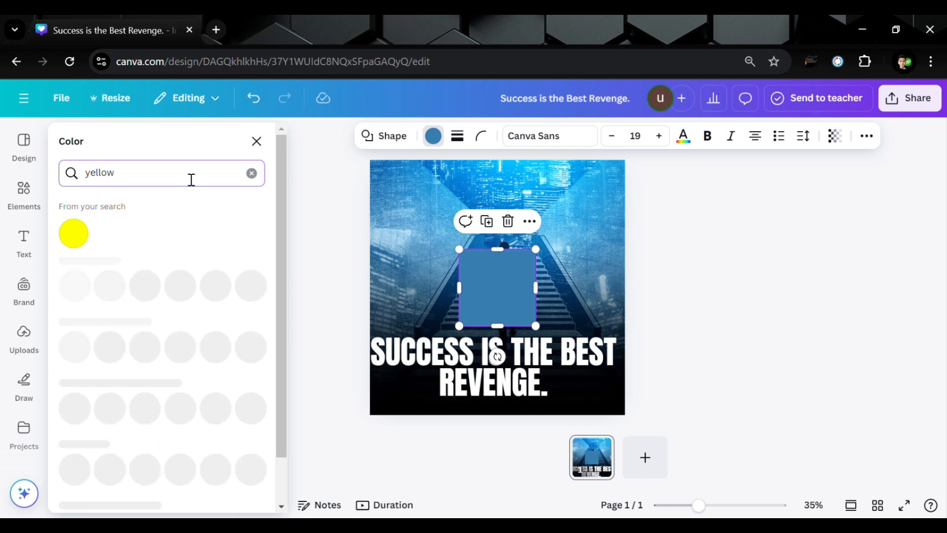
{"action": "left_click", "coordinate": [74, 233]}
{"action": "left_click_drag", "start_coordinate": [512, 260], "coordinate": [507, 317]}
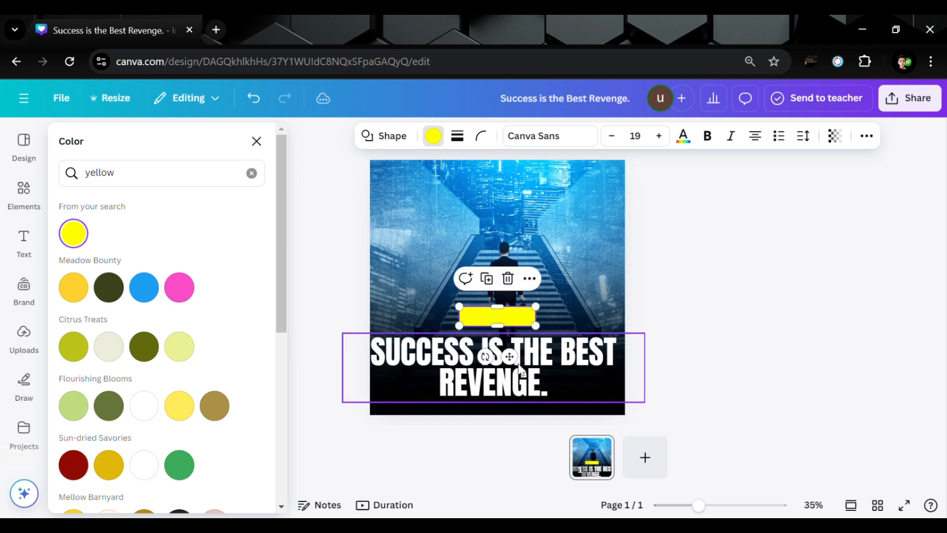
{"action": "left_click_drag", "start_coordinate": [512, 369], "coordinate": [432, 407]}
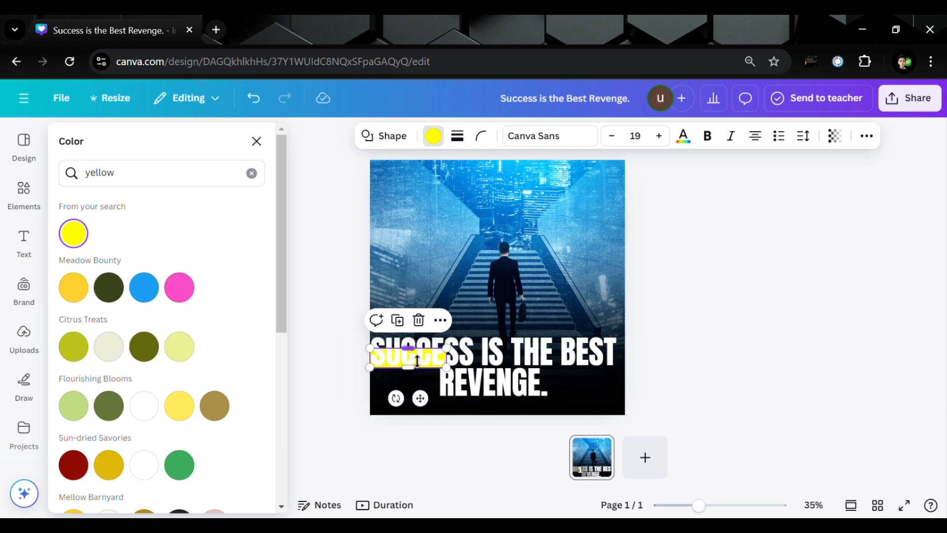
Shrink the title slightly so its first line sits just inside the page's left and right edges.
{"action": "left_click", "coordinate": [348, 336]}
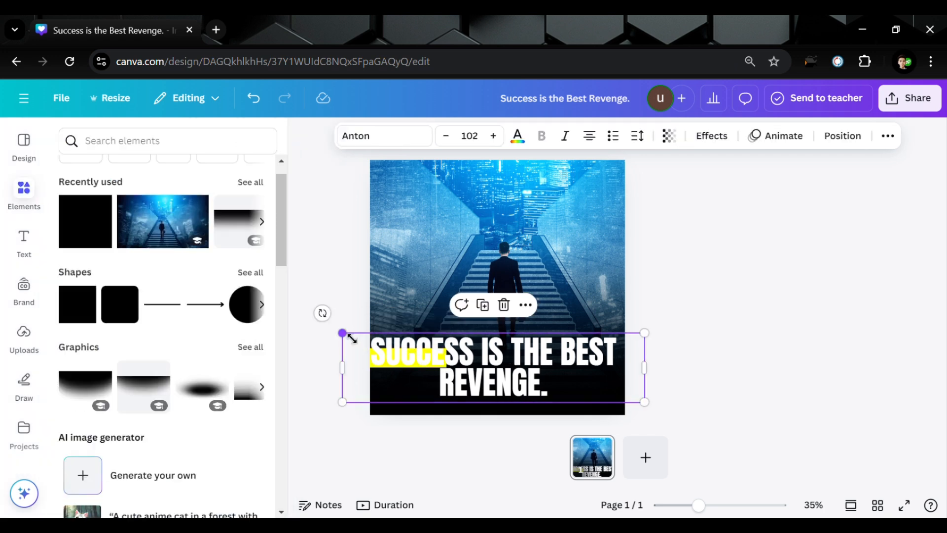
{"action": "left_click_drag", "start_coordinate": [345, 331], "coordinate": [368, 348]}
{"action": "left_click_drag", "start_coordinate": [461, 356], "coordinate": [457, 357]}
{"action": "left_click", "coordinate": [387, 368]}
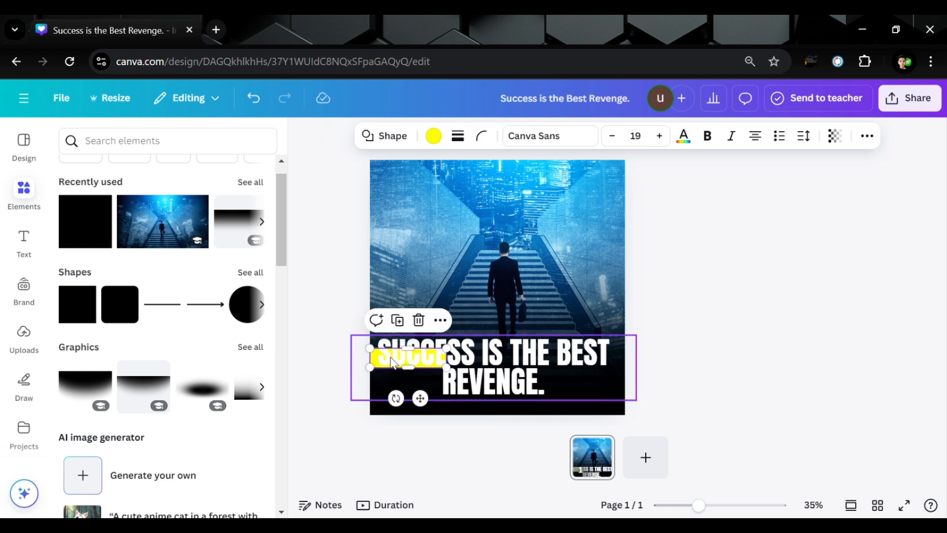
Move the yellow bar up behind the word "SUCCESS" and widen it to about 428 by 138 to cover the whole word.
{"action": "left_click_drag", "start_coordinate": [388, 365], "coordinate": [415, 378]}
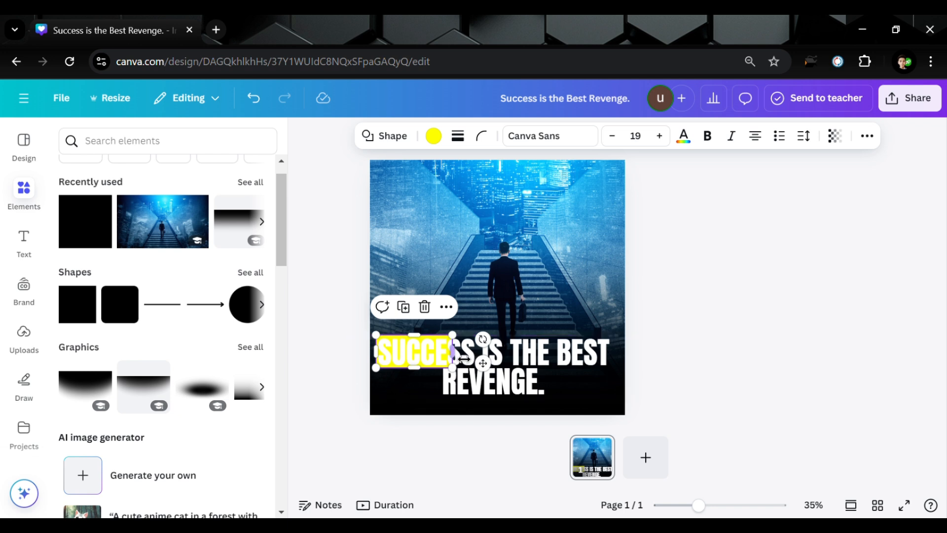
{"action": "left_click_drag", "start_coordinate": [452, 351], "coordinate": [486, 352]}
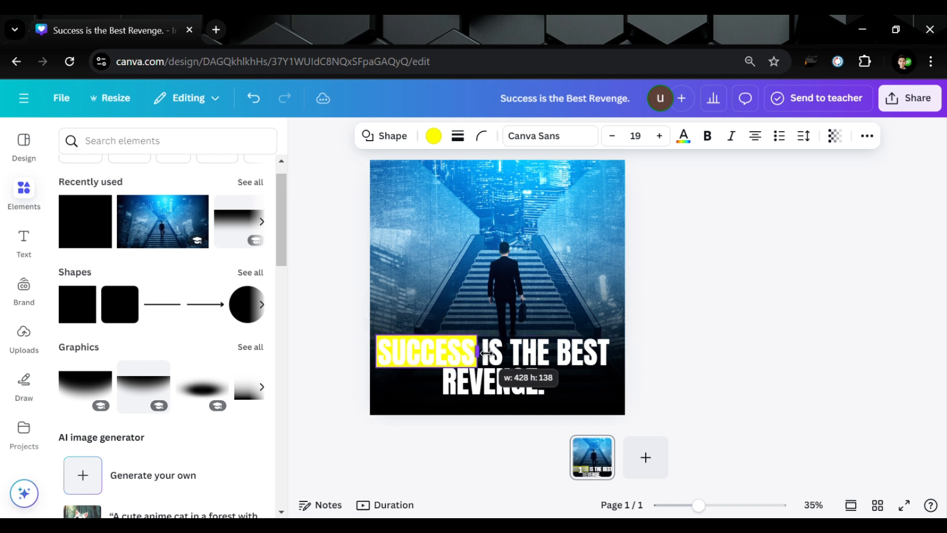
Recolor the word "SUCCESS" in the title black.
{"action": "left_click", "coordinate": [532, 344]}
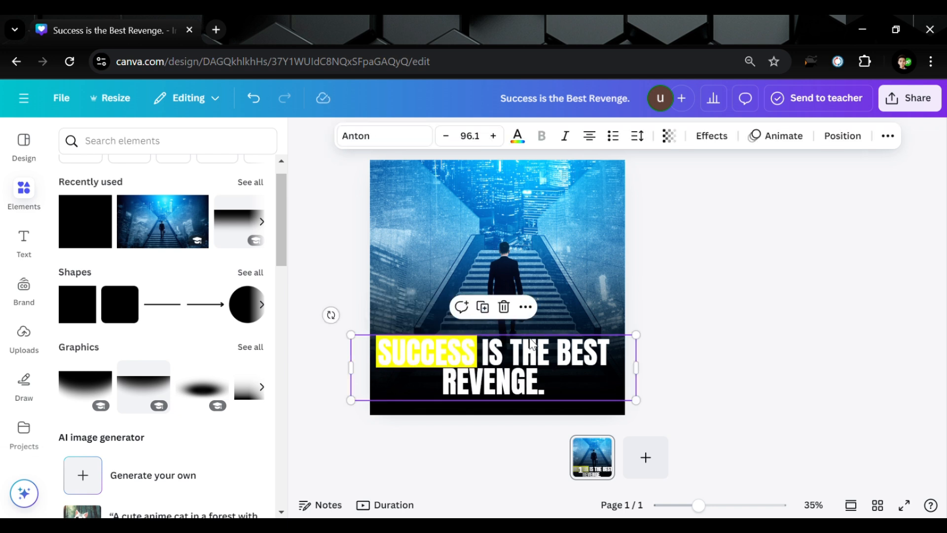
{"action": "left_click", "coordinate": [486, 346]}
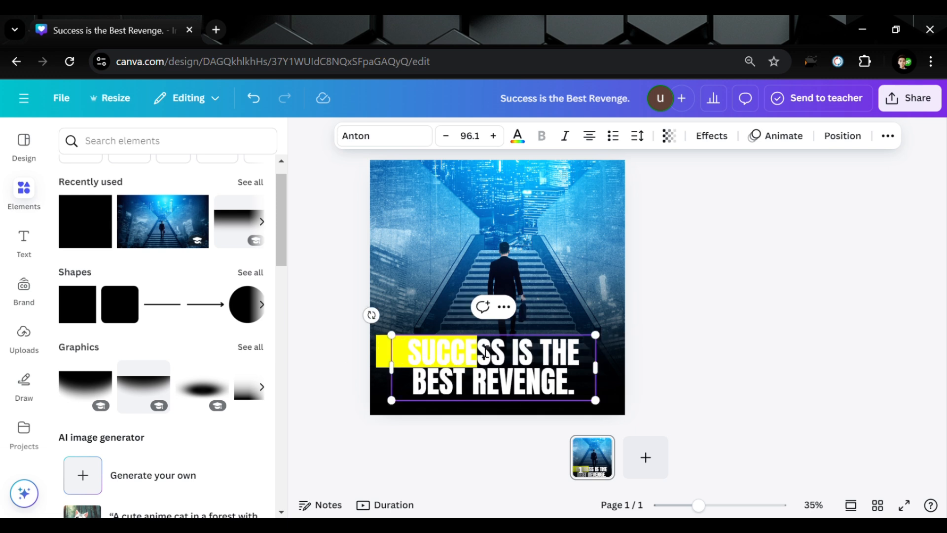
{"action": "left_click_drag", "start_coordinate": [505, 352], "coordinate": [413, 359]}
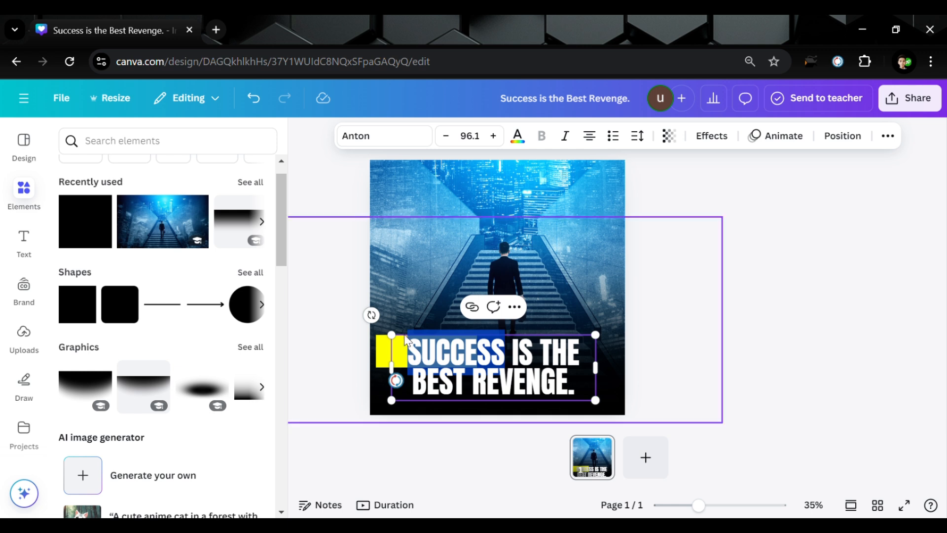
{"action": "left_click", "coordinate": [401, 136]}
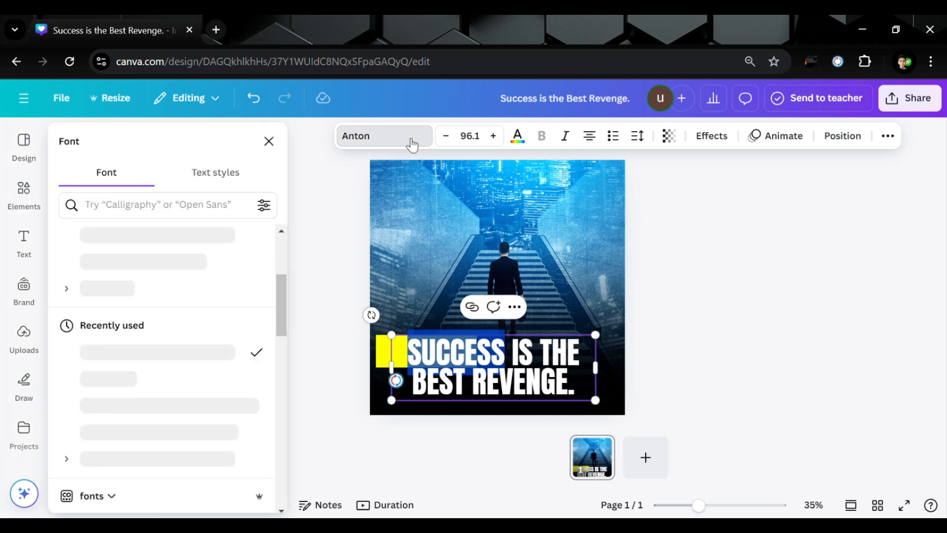
{"action": "left_click", "coordinate": [525, 143]}
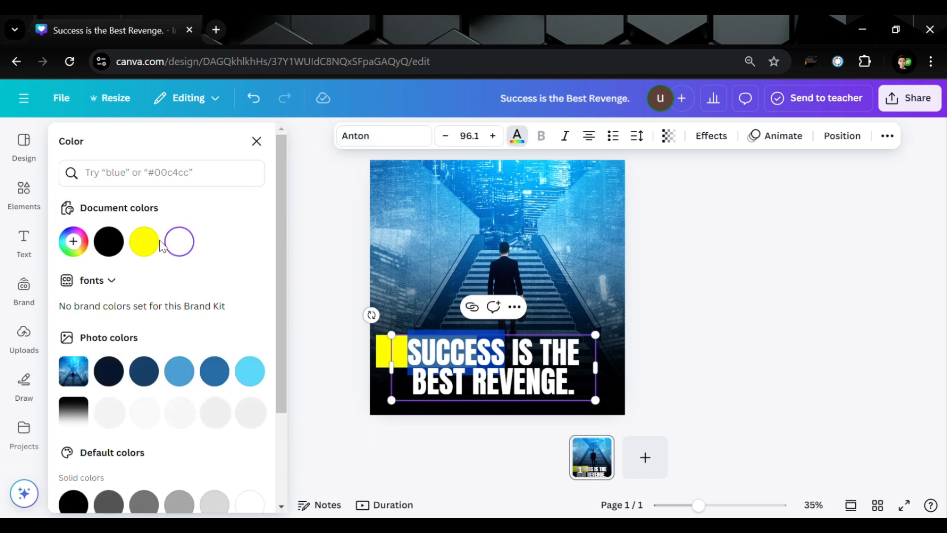
{"action": "left_click", "coordinate": [107, 240]}
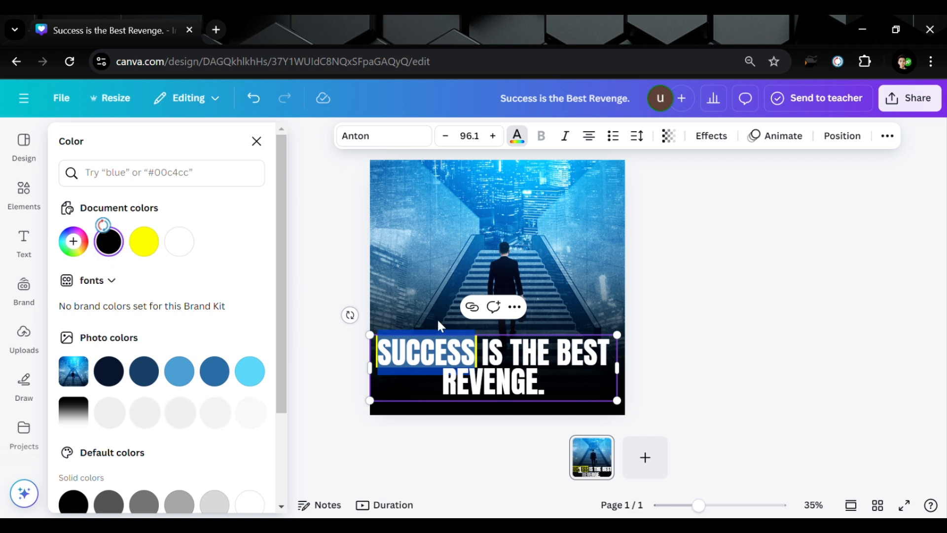
{"action": "left_click", "coordinate": [330, 293]}
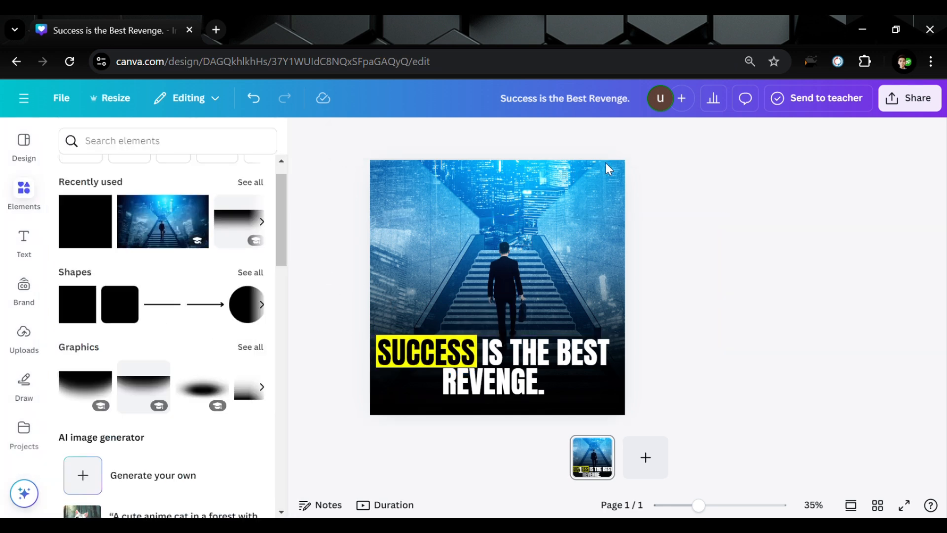
Slightly increase the title's line spacing so its second line sits a little lower.
{"action": "left_click", "coordinate": [501, 358]}
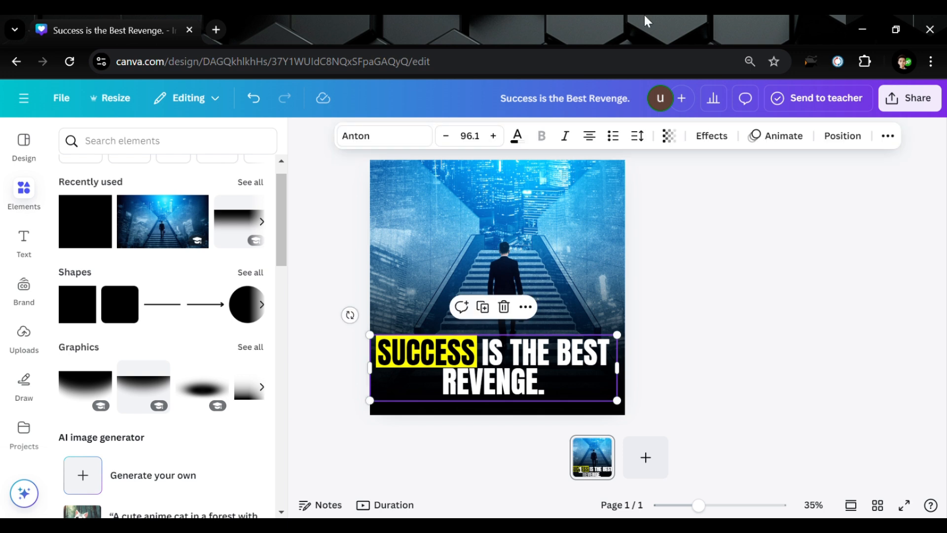
{"action": "left_click", "coordinate": [636, 143]}
{"action": "left_click_drag", "start_coordinate": [599, 243], "coordinate": [606, 245]}
{"action": "left_click", "coordinate": [726, 331]}
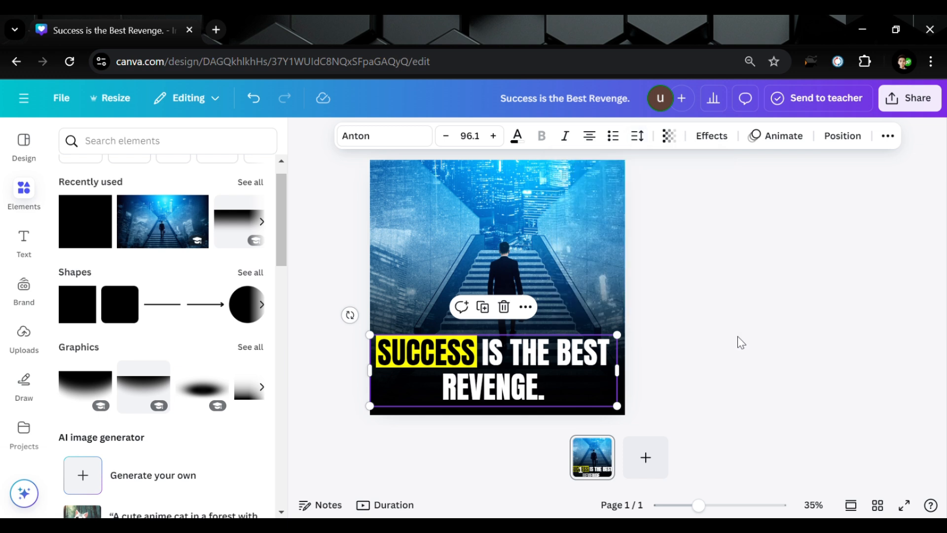
{"action": "left_click", "coordinate": [739, 340]}
Duplicate the yellow bar behind "SUCCESS" and fit the copy behind the word "BEST", narrowed to the word's width.
{"action": "left_click", "coordinate": [456, 359]}
{"action": "left_click", "coordinate": [456, 359], "text": "ctrl"}
{"action": "left_click", "coordinate": [417, 311]}
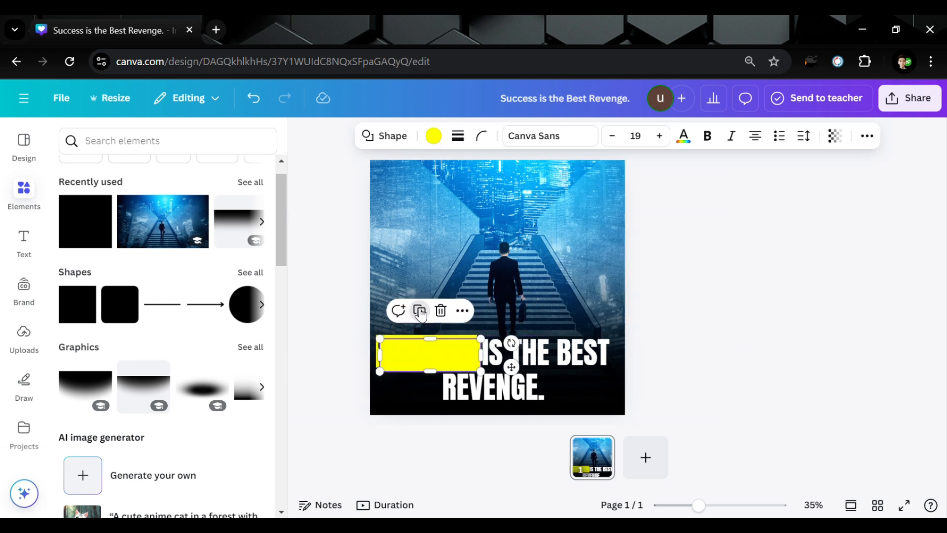
{"action": "left_click_drag", "start_coordinate": [509, 364], "coordinate": [619, 364]}
{"action": "key", "text": "ctrl+bracketleft"}
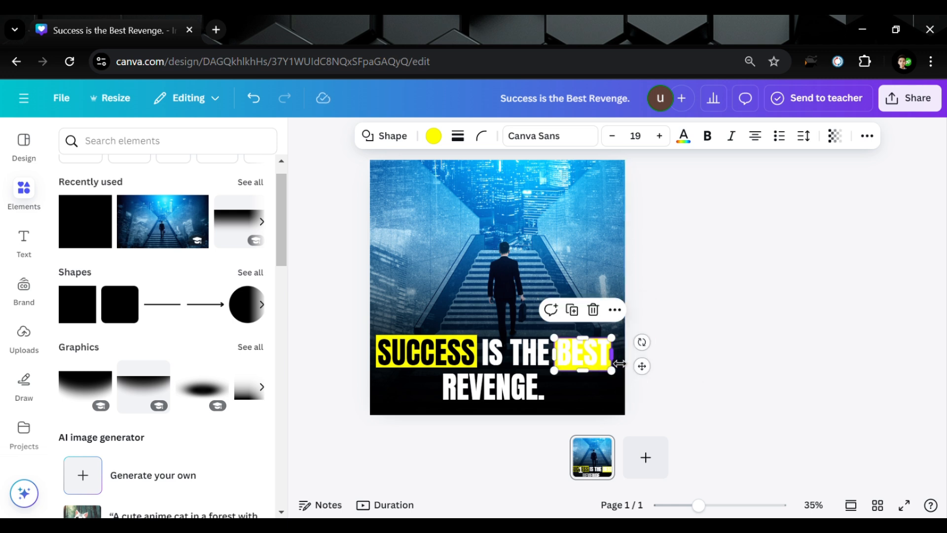
{"action": "left_click_drag", "start_coordinate": [652, 369], "coordinate": [652, 369]}
{"action": "left_click", "coordinate": [739, 307]}
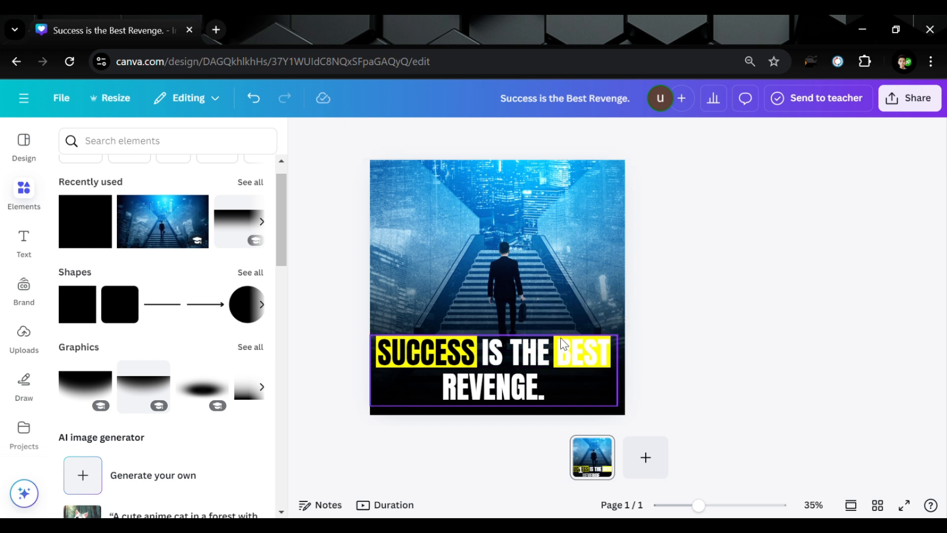
Recolor only the word "BEST" in the title black.
{"action": "left_click", "coordinate": [558, 351]}
{"action": "left_click", "coordinate": [555, 355]}
{"action": "left_click_drag", "start_coordinate": [564, 358], "coordinate": [631, 361]}
{"action": "triple_click", "coordinate": [584, 360]}
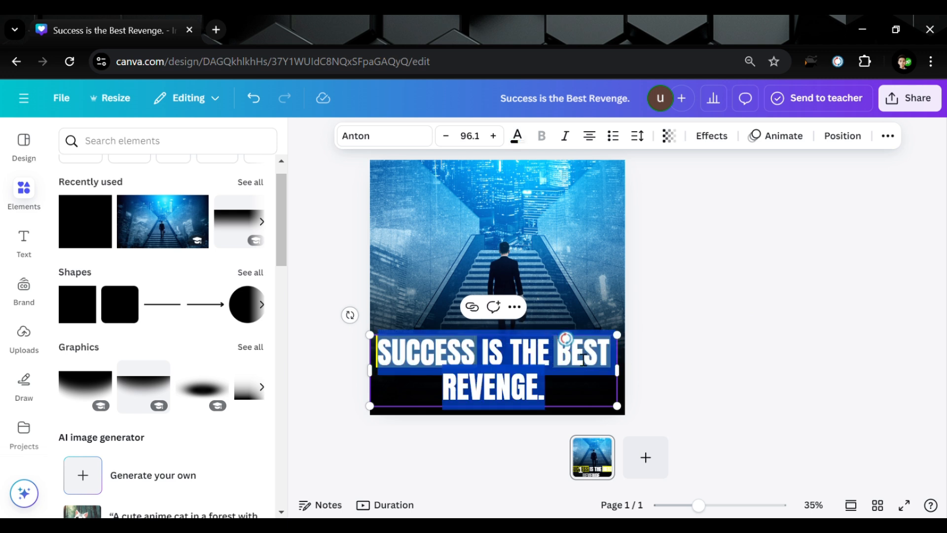
{"action": "left_click", "coordinate": [562, 360]}
{"action": "left_click_drag", "start_coordinate": [558, 360], "coordinate": [610, 361]}
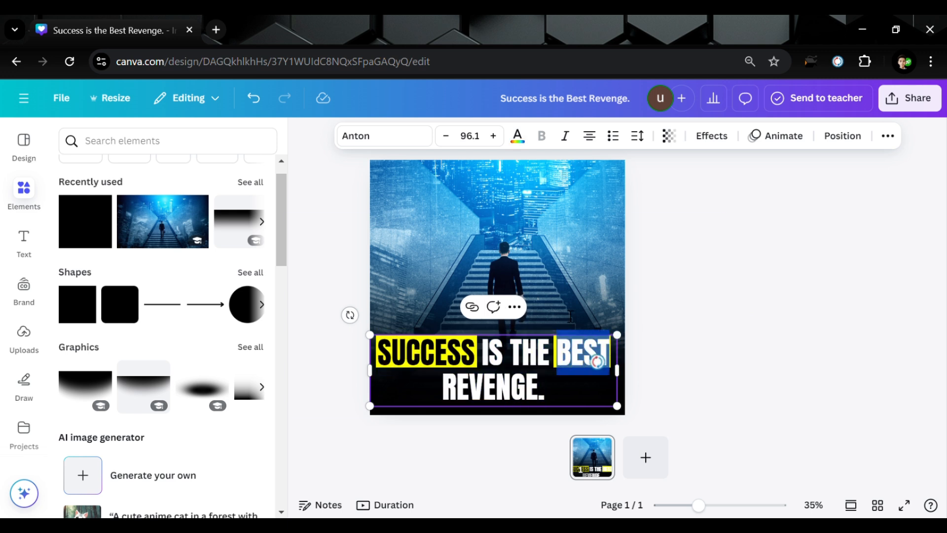
{"action": "left_click", "coordinate": [517, 136]}
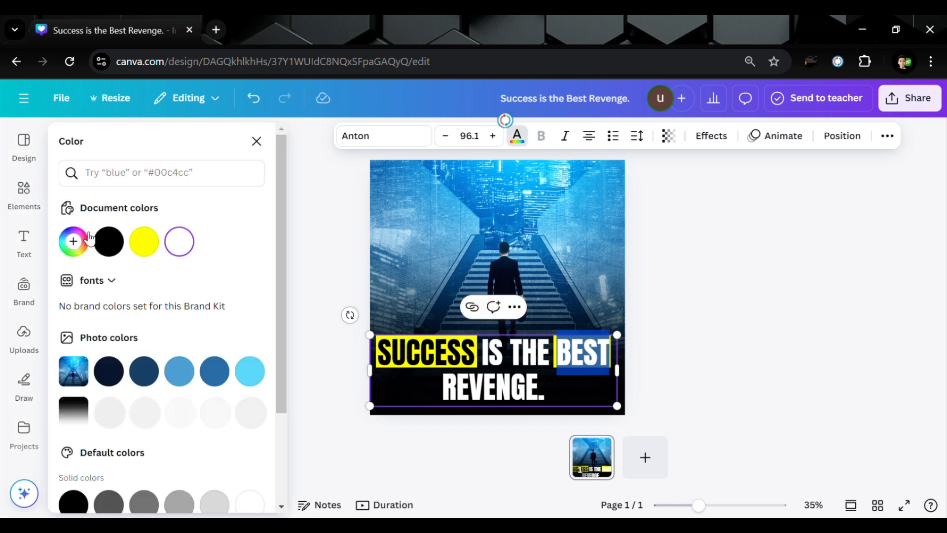
{"action": "left_click", "coordinate": [110, 244]}
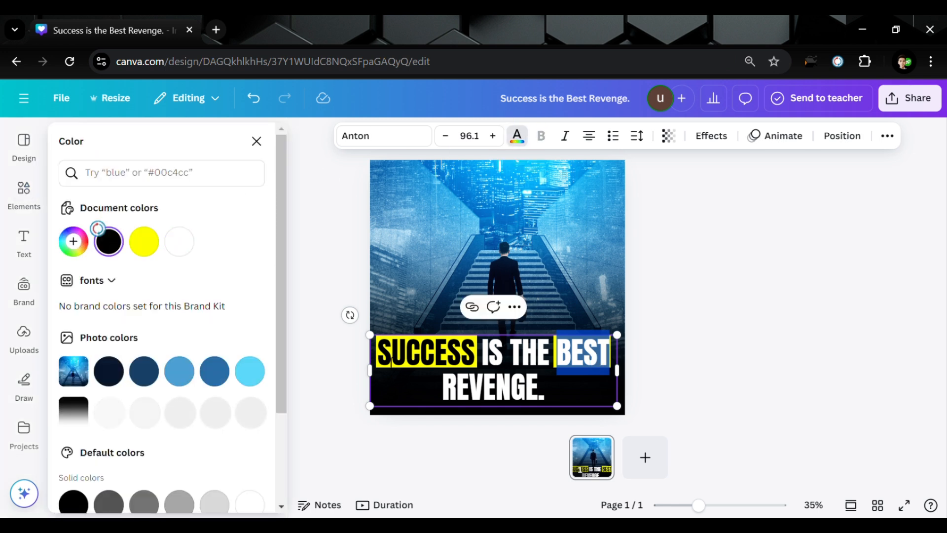
{"action": "left_click", "coordinate": [664, 295]}
Duplicate the "SUCCESS" highlight bar again and place the copy behind "REVENGE." on the title's second line.
{"action": "left_click", "coordinate": [410, 357]}
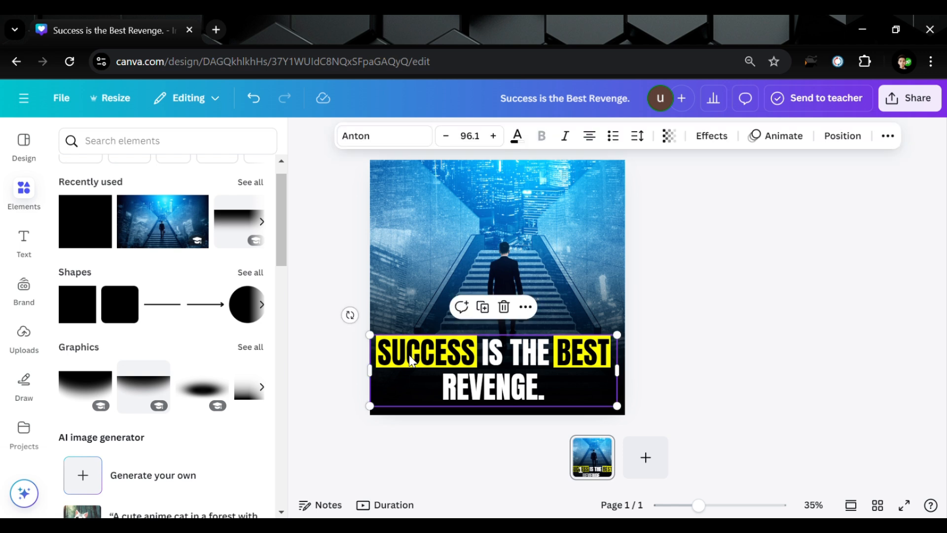
{"action": "left_click", "coordinate": [411, 361]}
{"action": "left_click", "coordinate": [416, 307]}
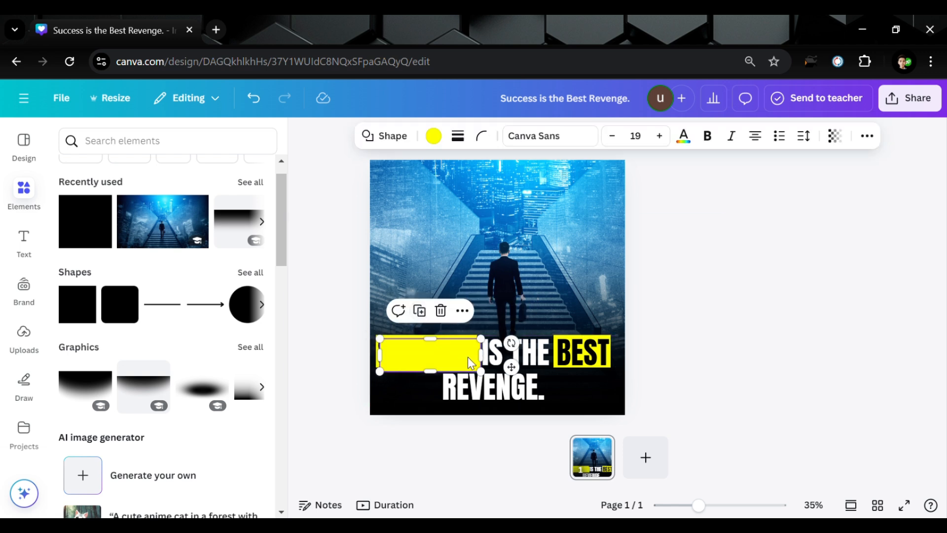
{"action": "left_click_drag", "start_coordinate": [515, 363], "coordinate": [582, 402]}
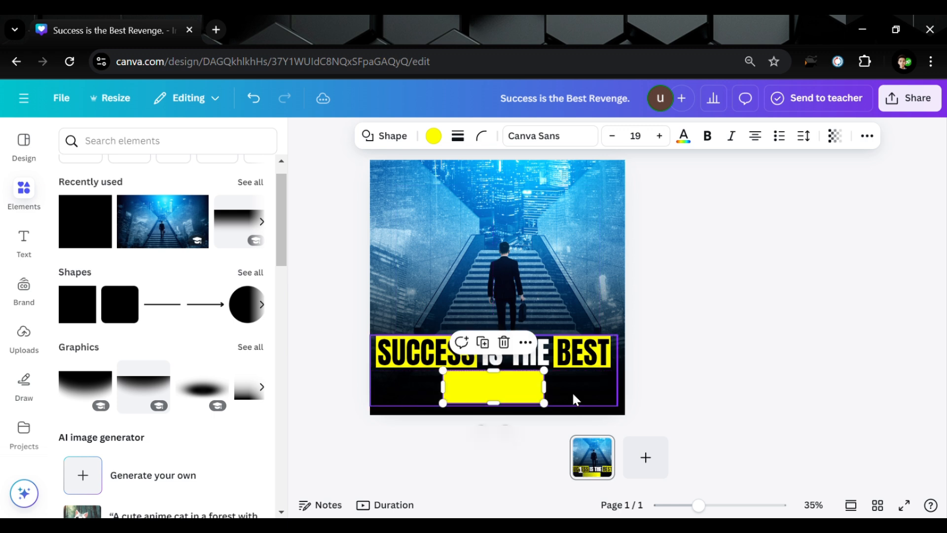
{"action": "key", "text": "ctrl+["}
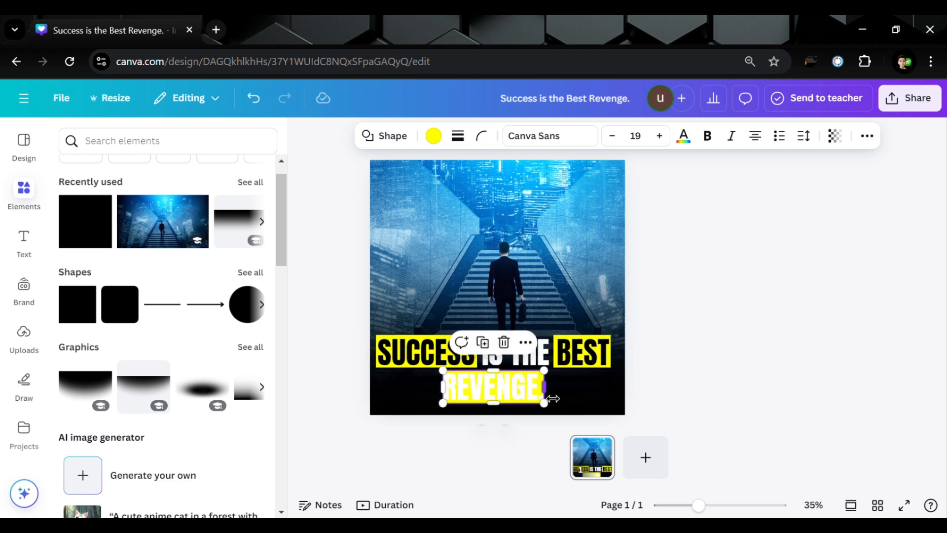
{"action": "left_click", "coordinate": [588, 384]}
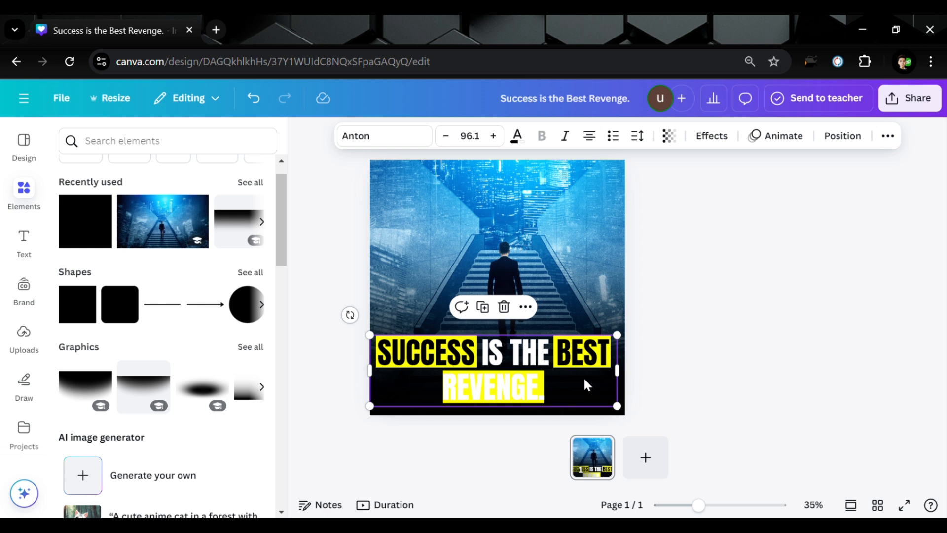
Shift the bar behind "REVENGE." slightly left and widen it to about 454 so it covers the full word and period.
{"action": "left_click", "coordinate": [520, 396]}
{"action": "left_click", "coordinate": [520, 397]}
{"action": "left_click", "coordinate": [520, 396]}
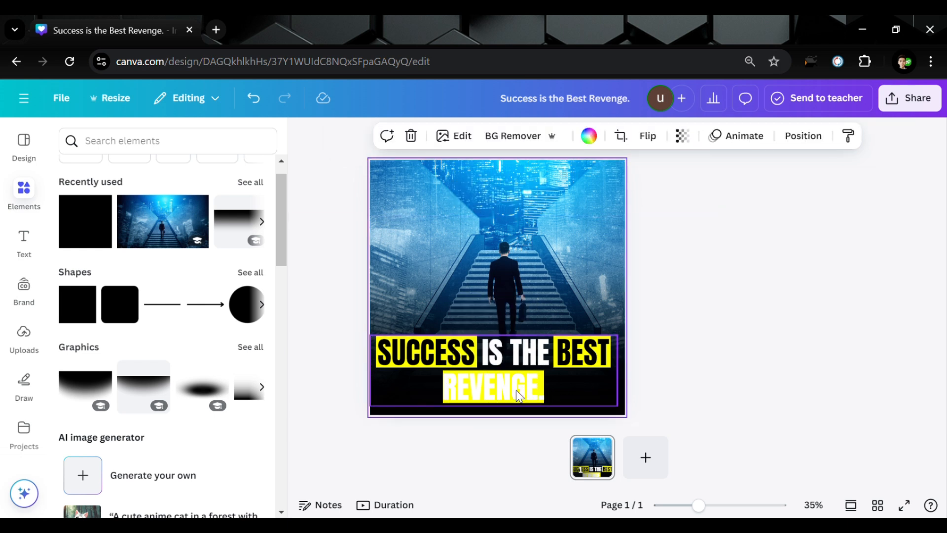
{"action": "left_click", "coordinate": [519, 396]}
{"action": "left_click", "coordinate": [512, 390]}
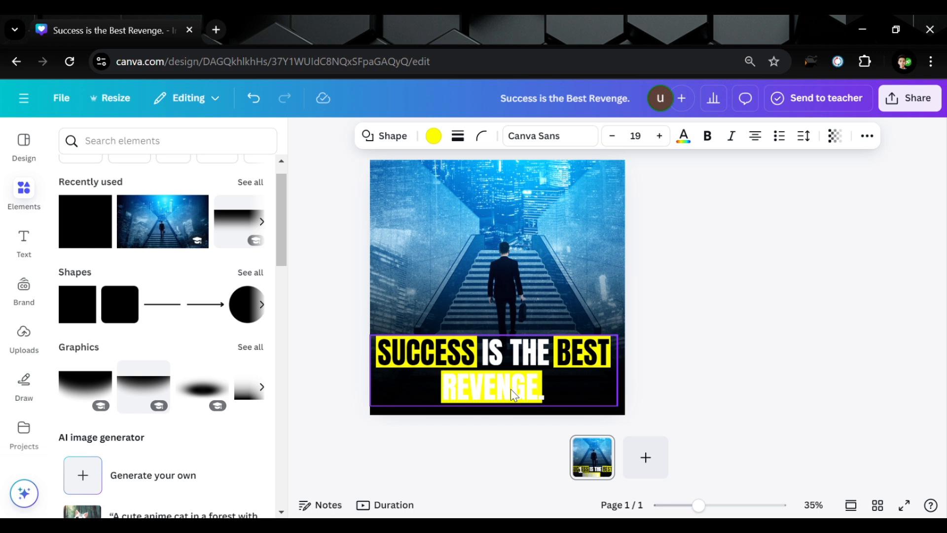
{"action": "left_click_drag", "start_coordinate": [549, 391], "coordinate": [556, 391]}
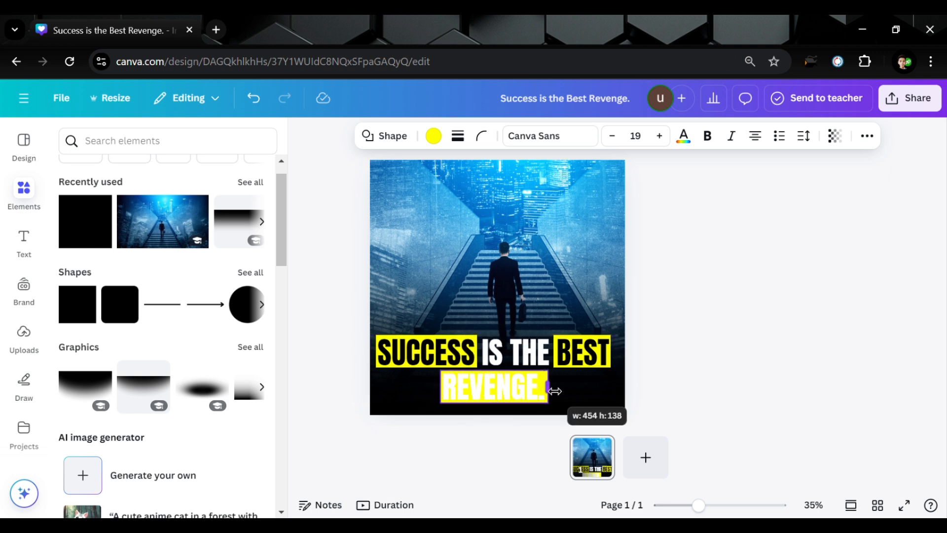
Recolor the word "REVENGE." in the title black.
{"action": "left_click", "coordinate": [407, 393]}
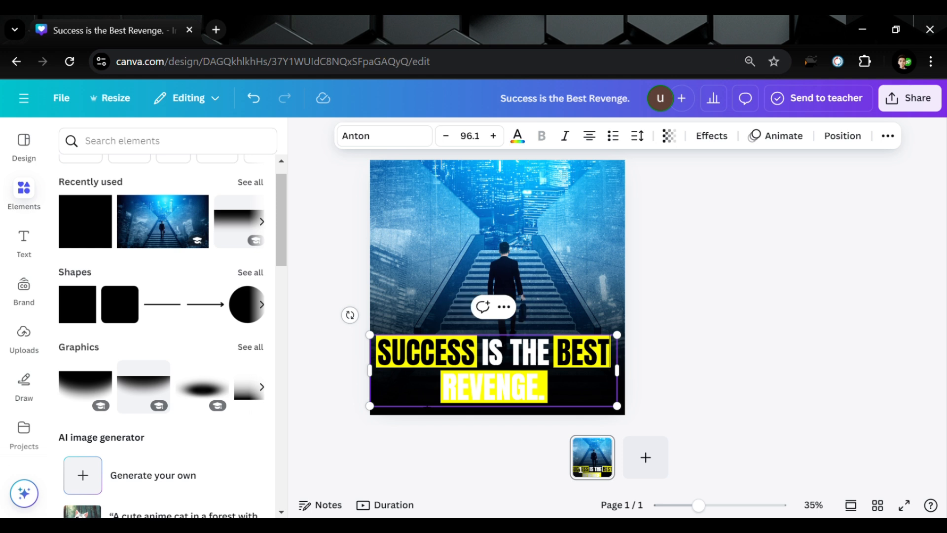
{"action": "left_click_drag", "start_coordinate": [452, 396], "coordinate": [548, 395]}
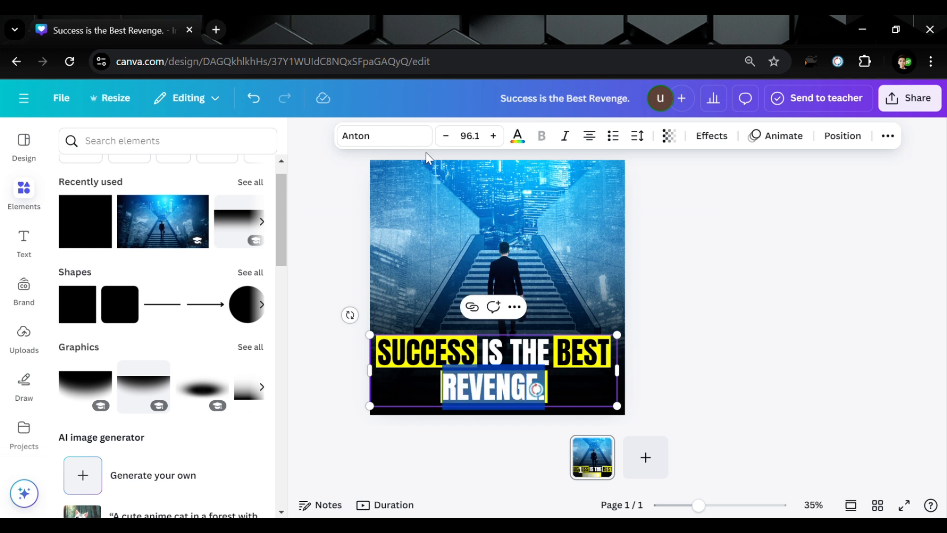
{"action": "left_click", "coordinate": [517, 137]}
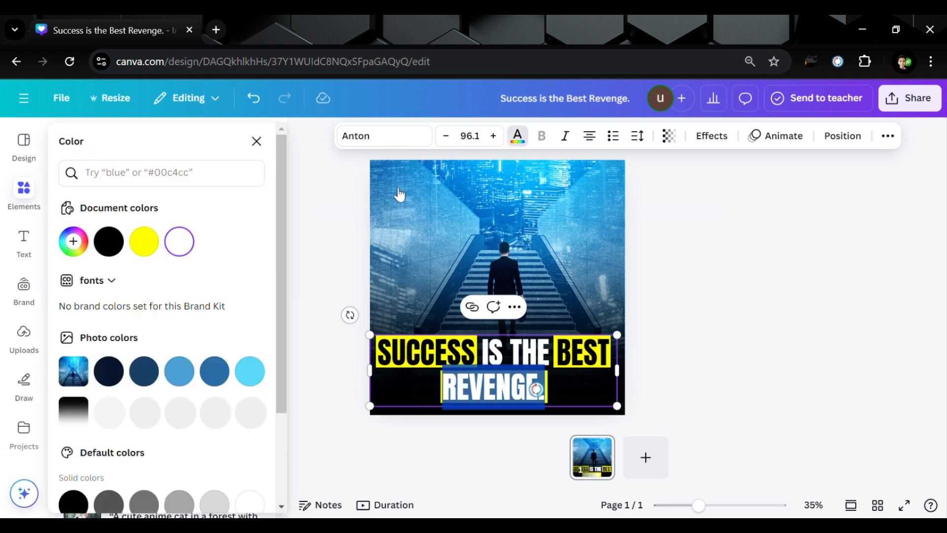
{"action": "left_click", "coordinate": [123, 246]}
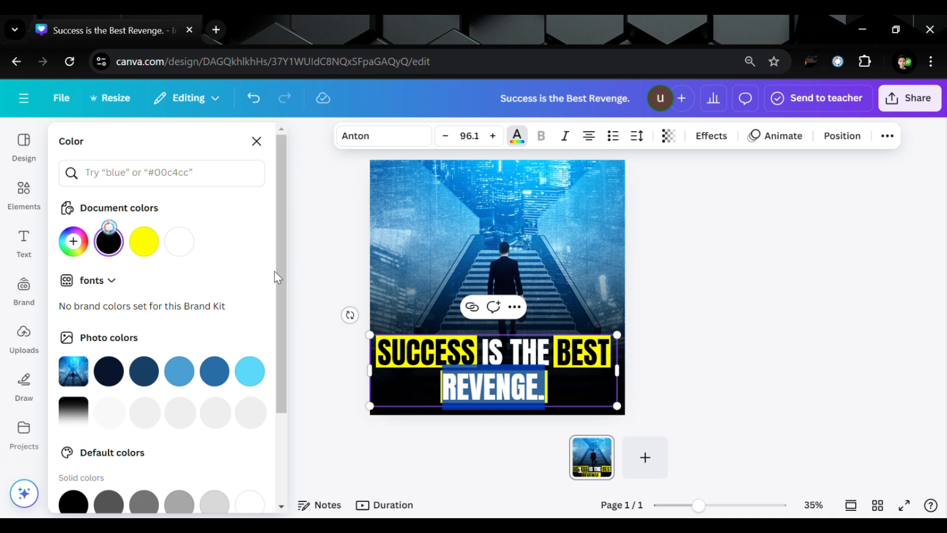
{"action": "left_click", "coordinate": [318, 276]}
Apply the Lift text effect to the title with an intensity of 40.
{"action": "left_click", "coordinate": [553, 341]}
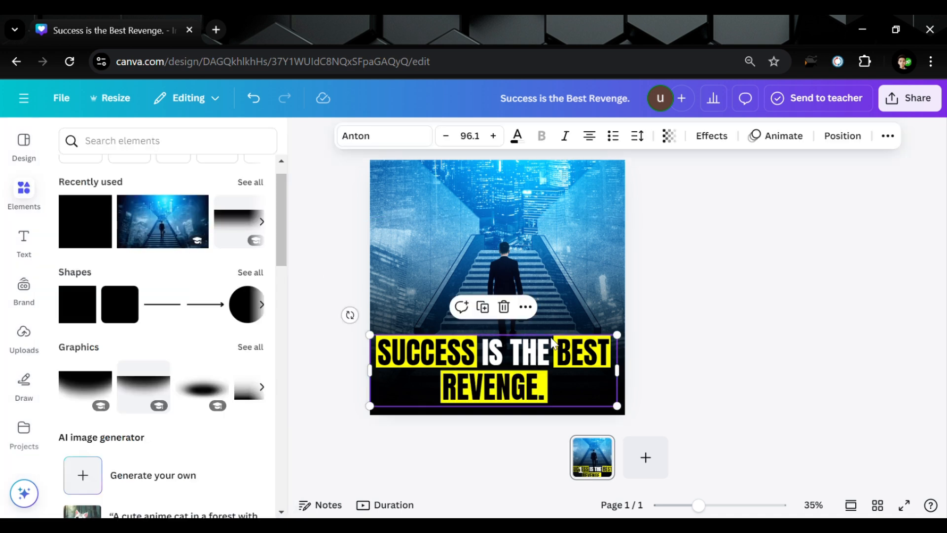
{"action": "key", "text": "Right"}
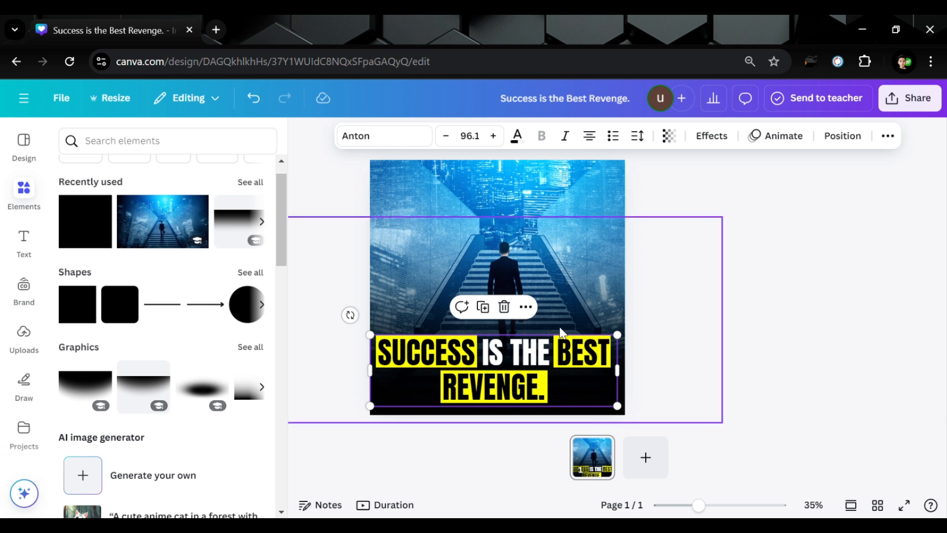
{"action": "left_click", "coordinate": [715, 144]}
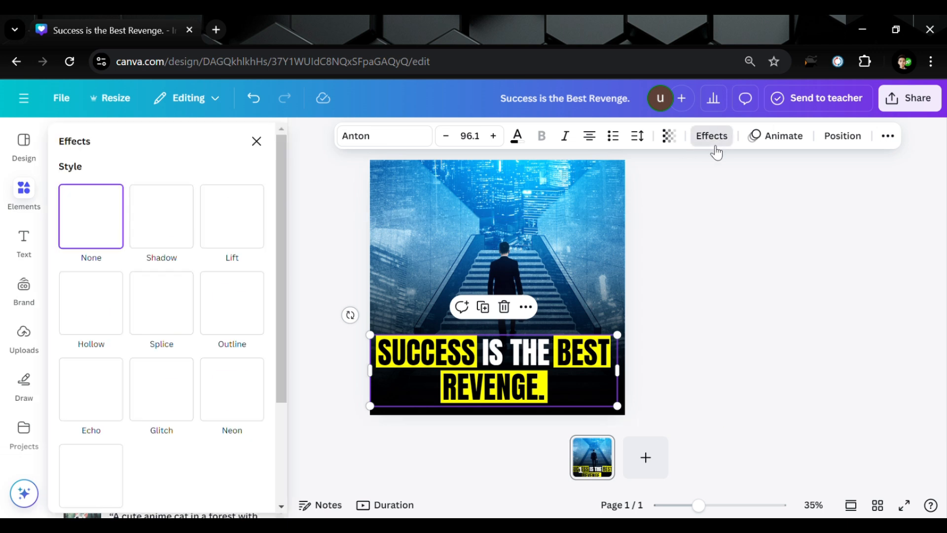
{"action": "left_click", "coordinate": [262, 221]}
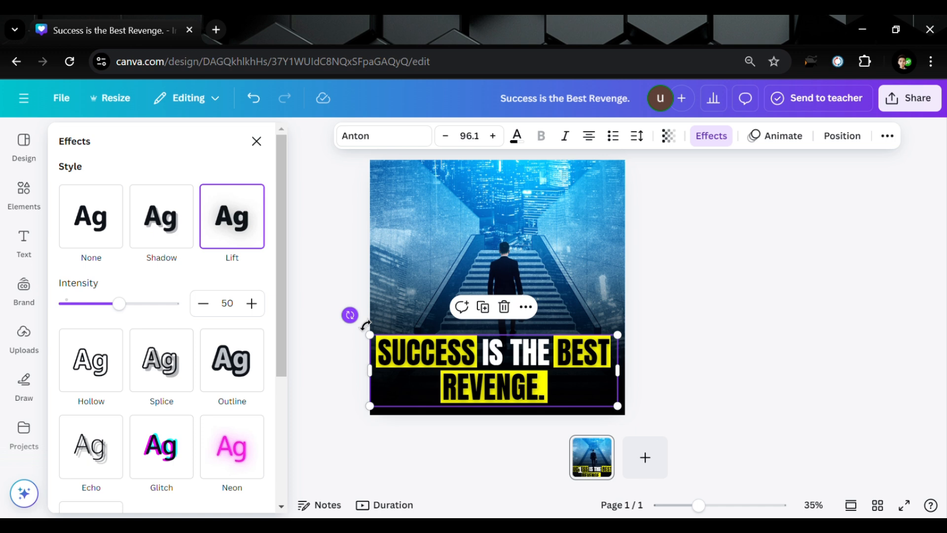
{"action": "left_click_drag", "start_coordinate": [165, 305], "coordinate": [115, 311]}
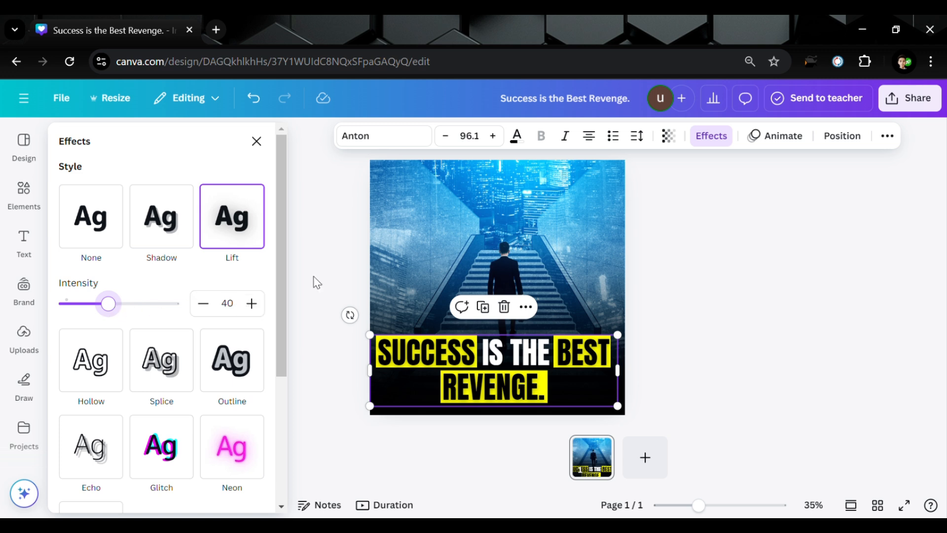
Add the orange target-and-trophy graphic from a "success" elements search, shrink it and place it centred just above the title.
{"action": "left_click", "coordinate": [326, 279]}
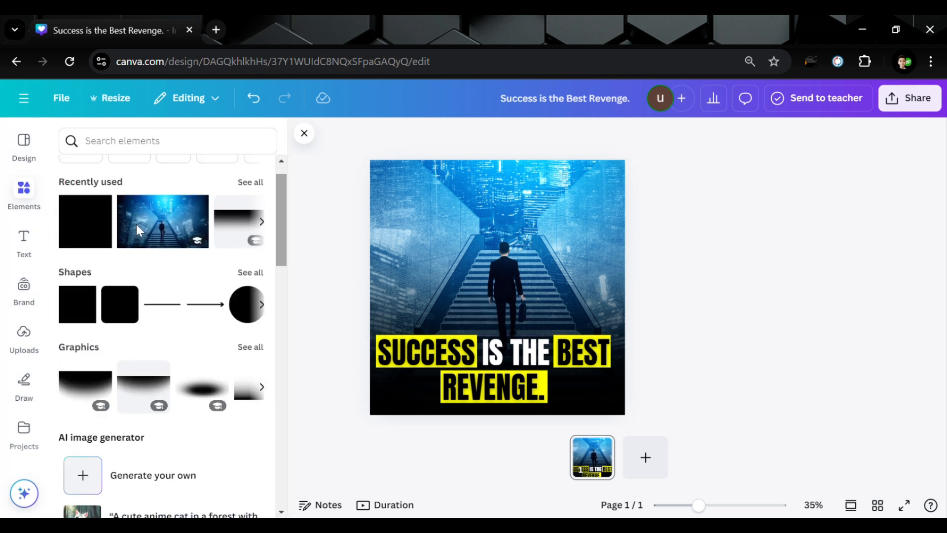
{"action": "left_click", "coordinate": [132, 152]}
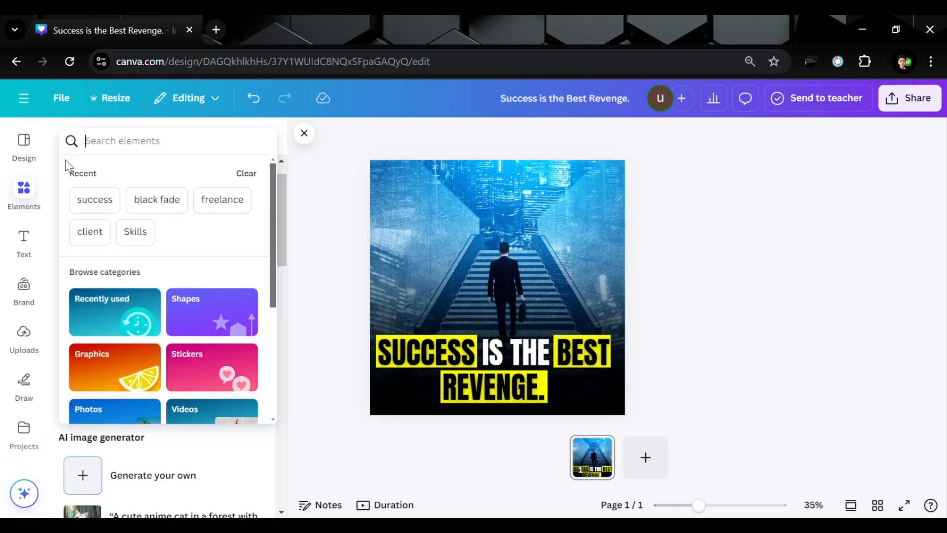
{"action": "left_click", "coordinate": [99, 196]}
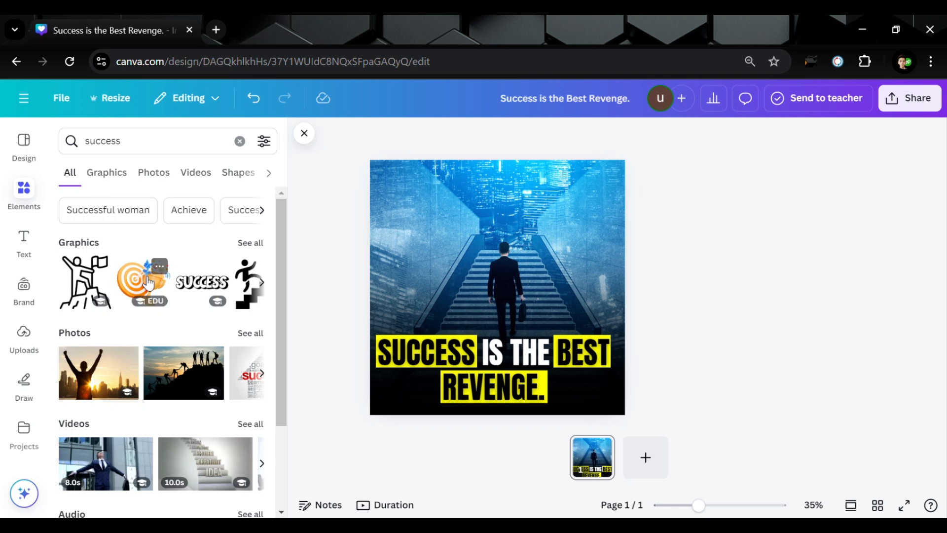
{"action": "left_click", "coordinate": [148, 280]}
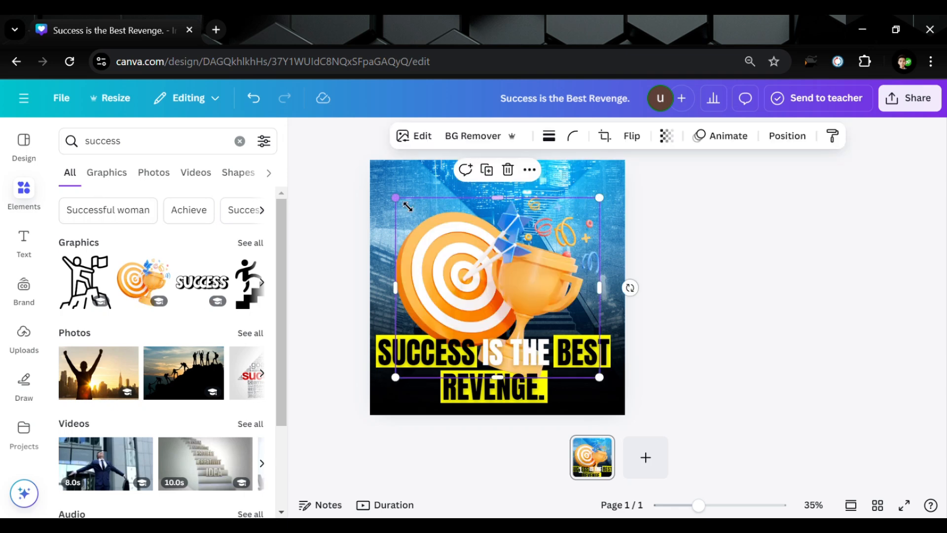
{"action": "left_click_drag", "start_coordinate": [408, 211], "coordinate": [500, 304]}
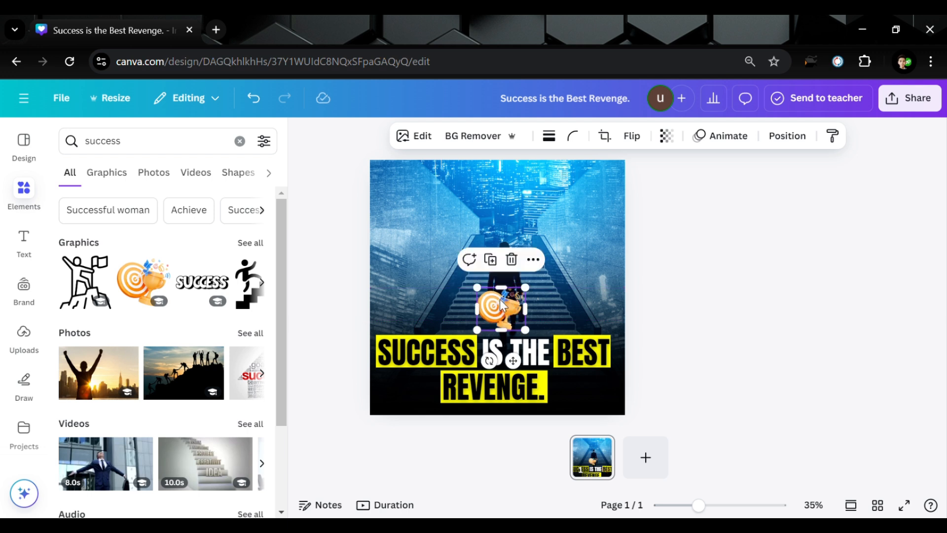
{"action": "left_click", "coordinate": [705, 274]}
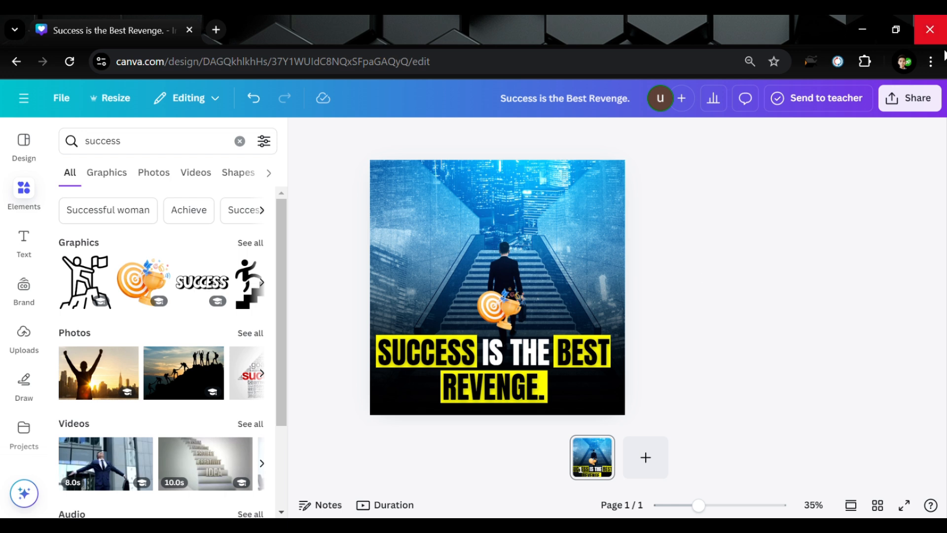
Download the design as a PNG at size 1 (1,080 × 1,080 px).
{"action": "left_click", "coordinate": [931, 102]}
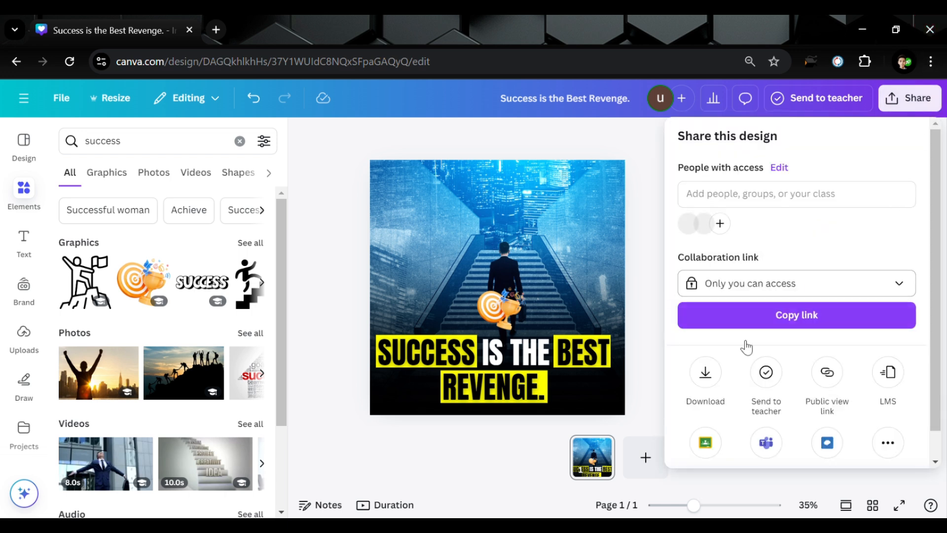
{"action": "left_click", "coordinate": [705, 377]}
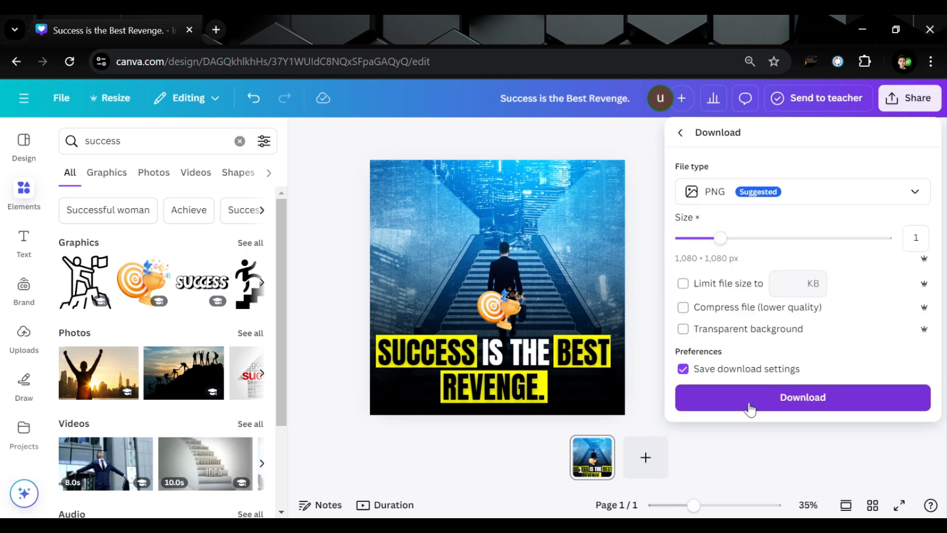
{"action": "left_click", "coordinate": [750, 409]}
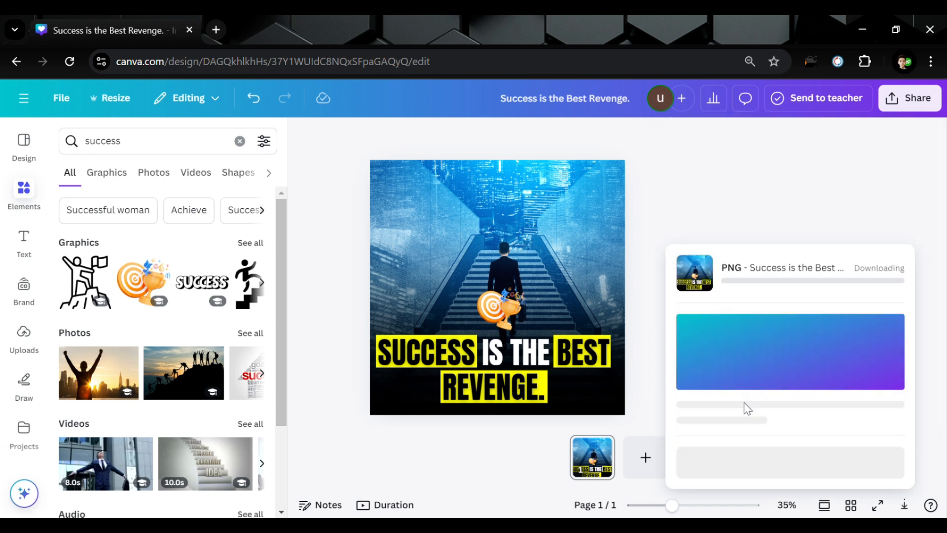